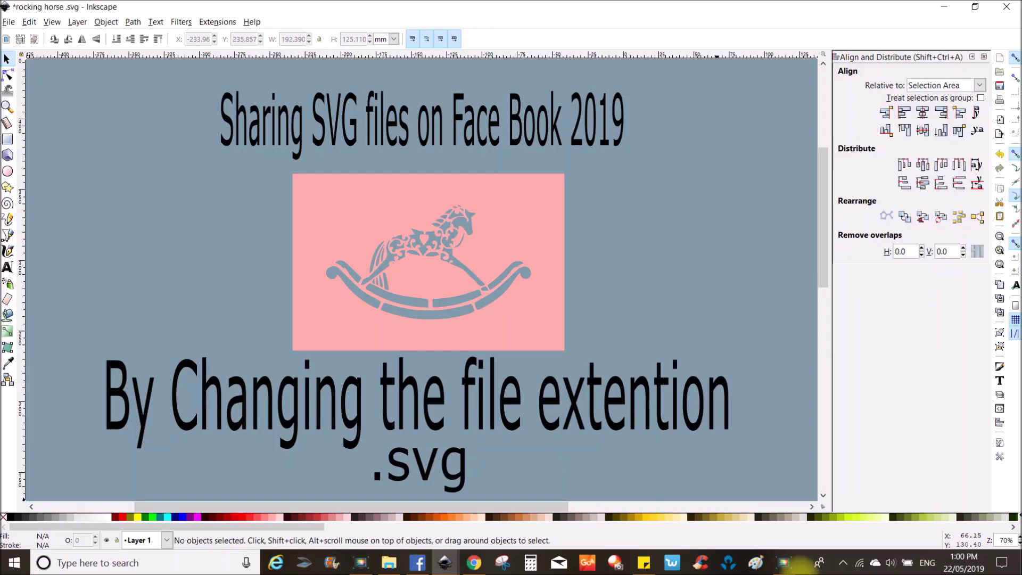
Step: Restore the SVG FOR DS folder window over Inkscape and move it up and left
left_click(785, 563)
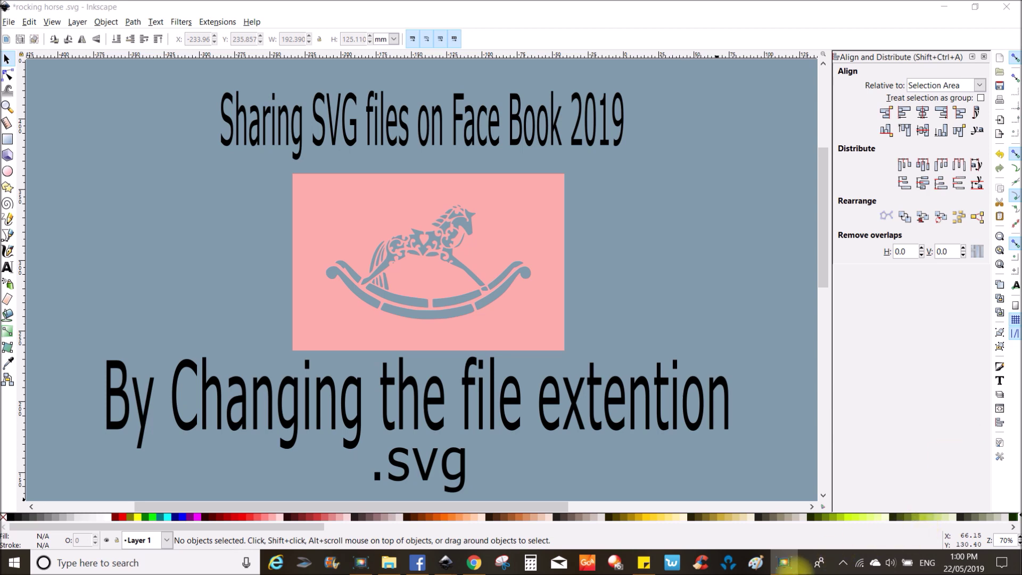
left_click(391, 568)
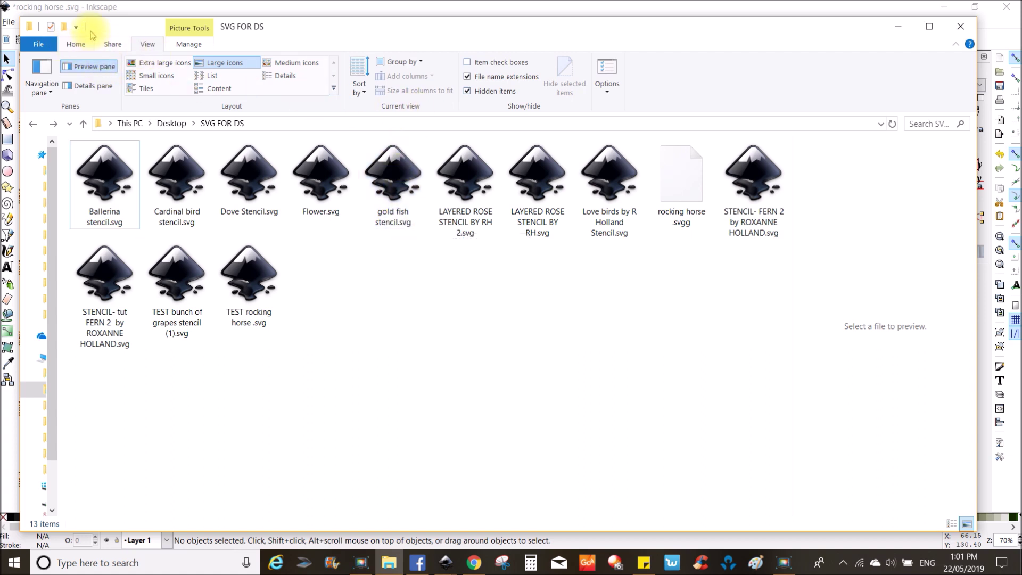
mouse_move(443, 27)
left_mouse_down()
mouse_move(417, 9)
mouse_move(477, 38)
mouse_move(440, 25)
left_mouse_up()
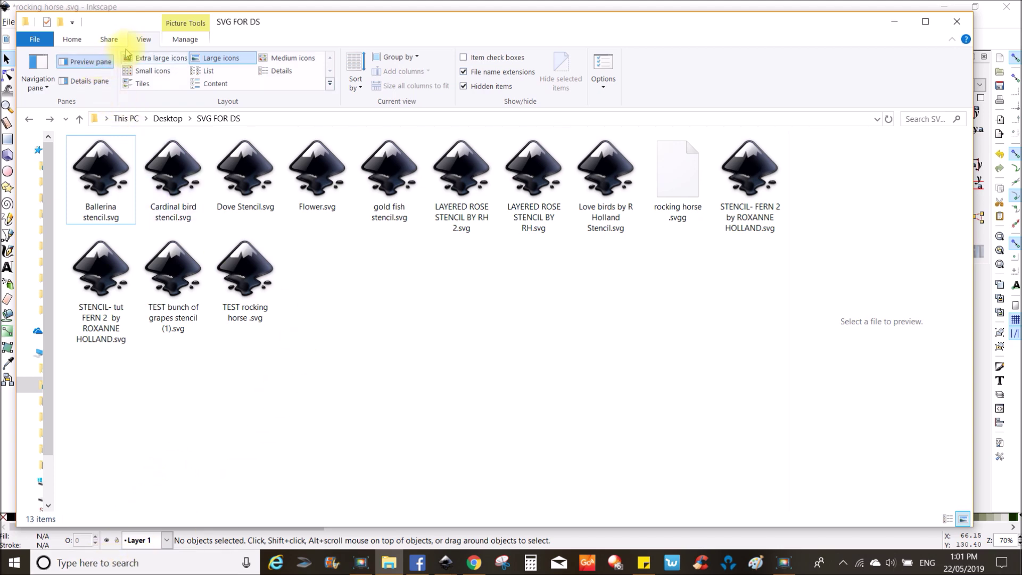
left_click(70, 39)
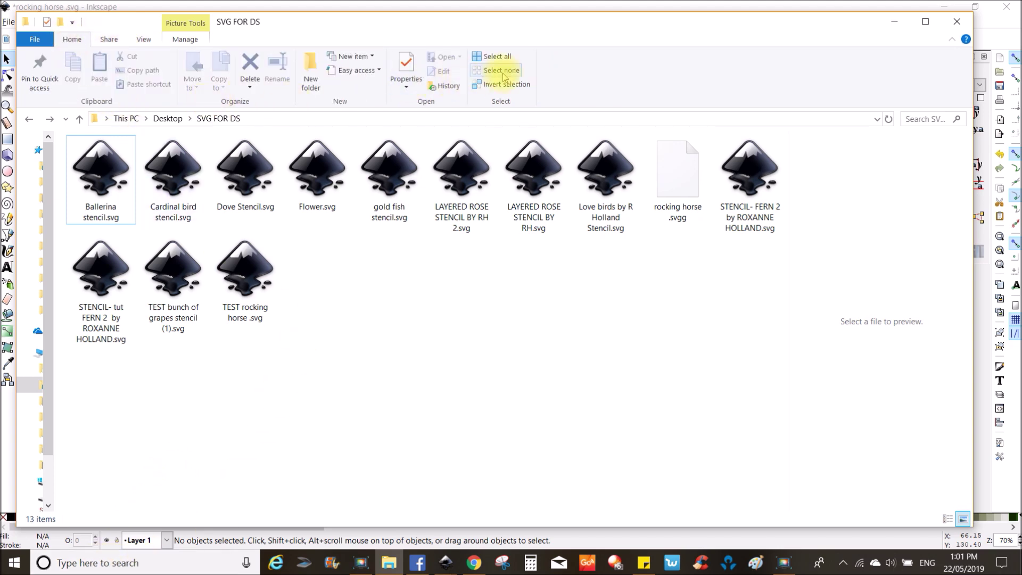
left_click(145, 39)
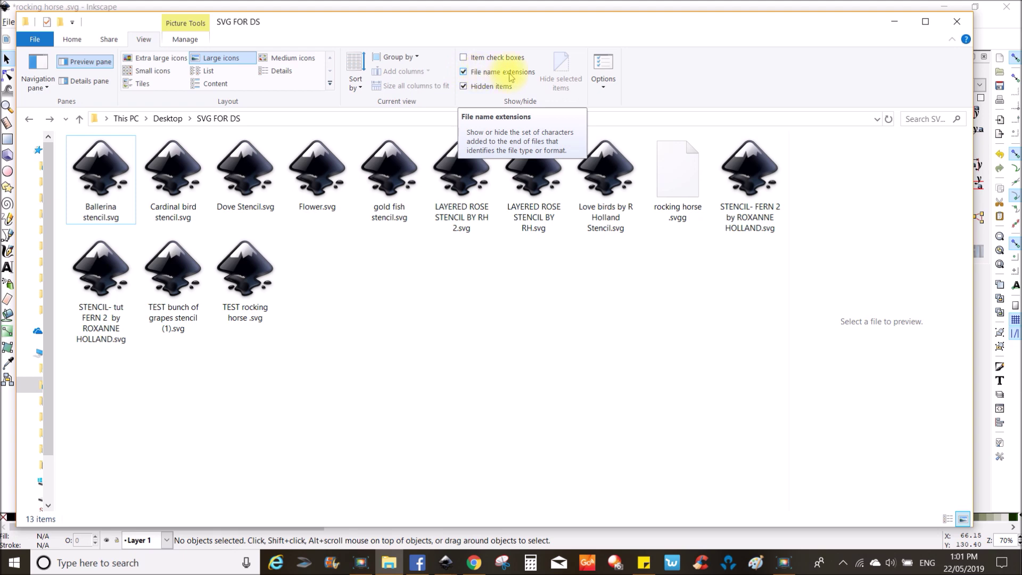
left_click(463, 72)
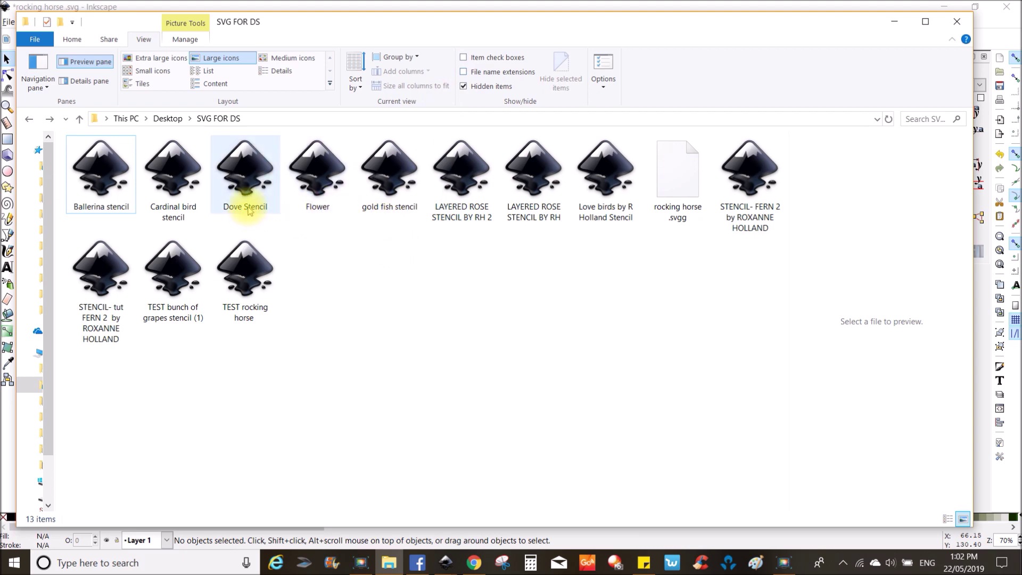
left_click(463, 72)
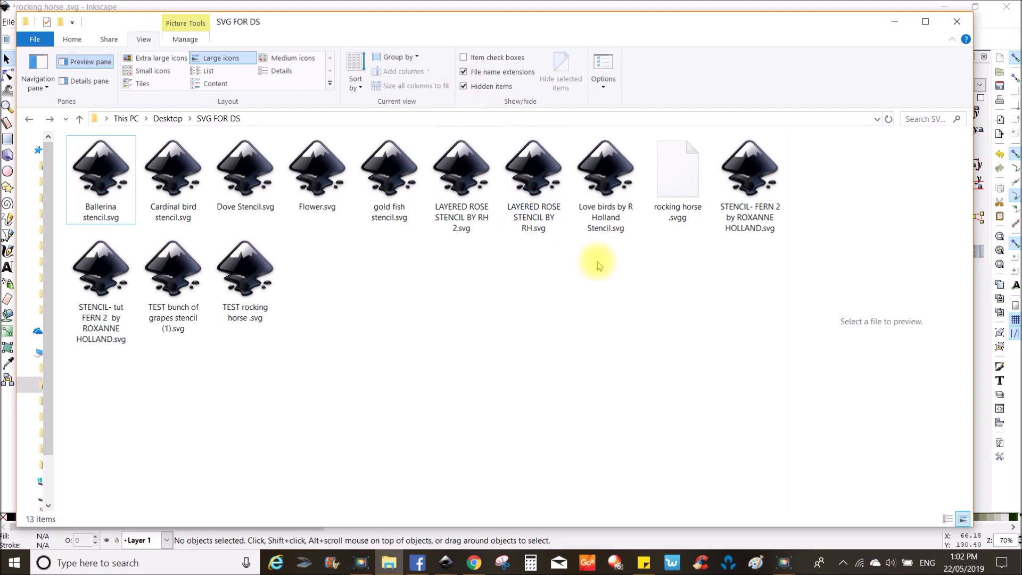
left_click(391, 569)
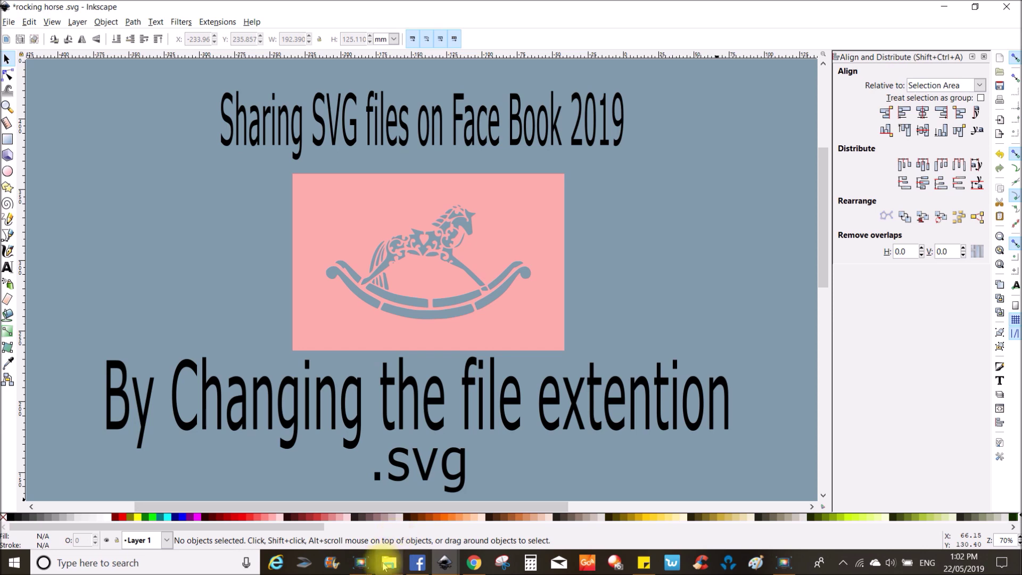
left_click(391, 567)
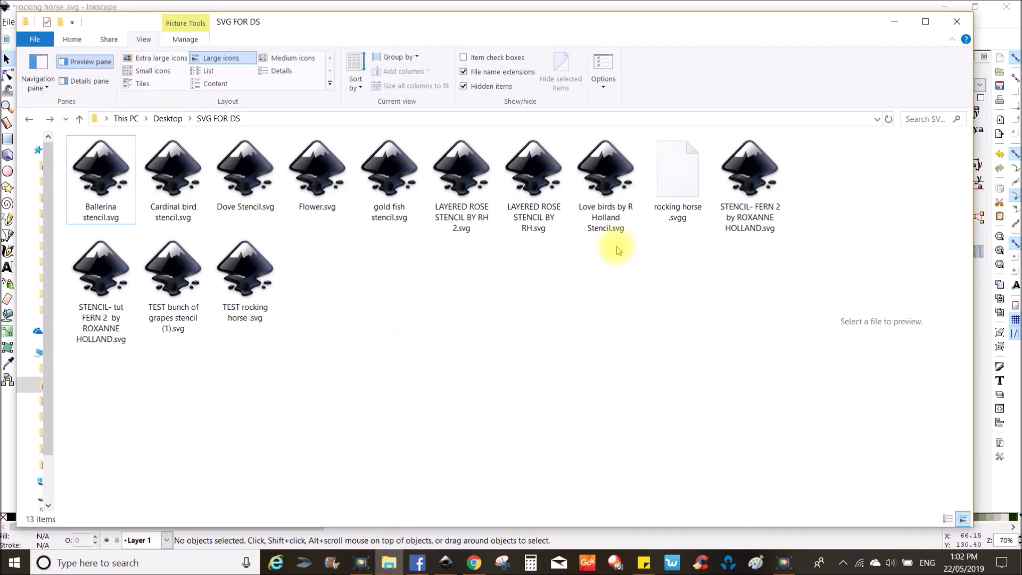
Step: Rename rocking horse .svgg to rocking horse .svg, confirming the extension change
right_click(665, 192)
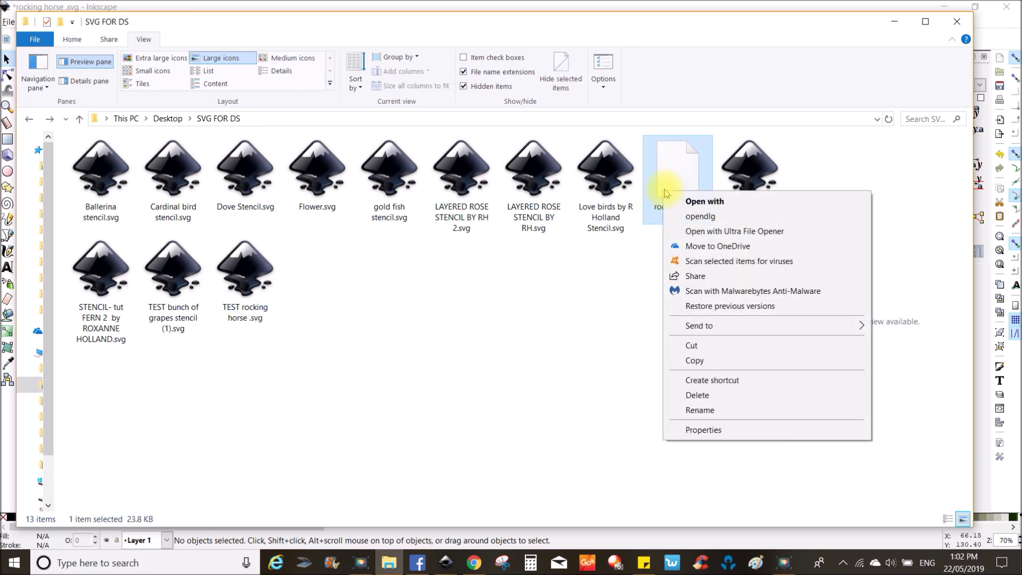
left_click(697, 408)
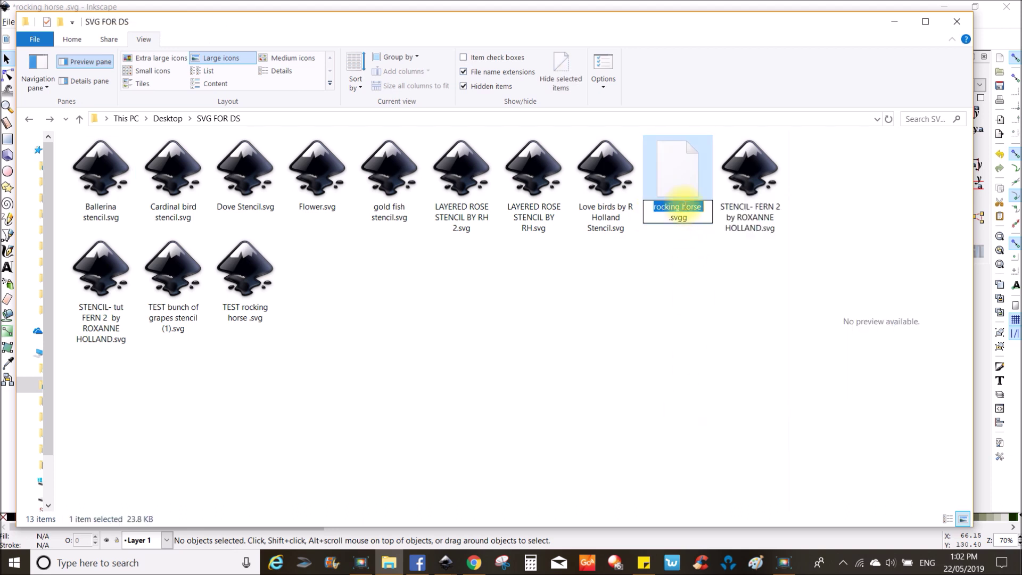
left_click(684, 217)
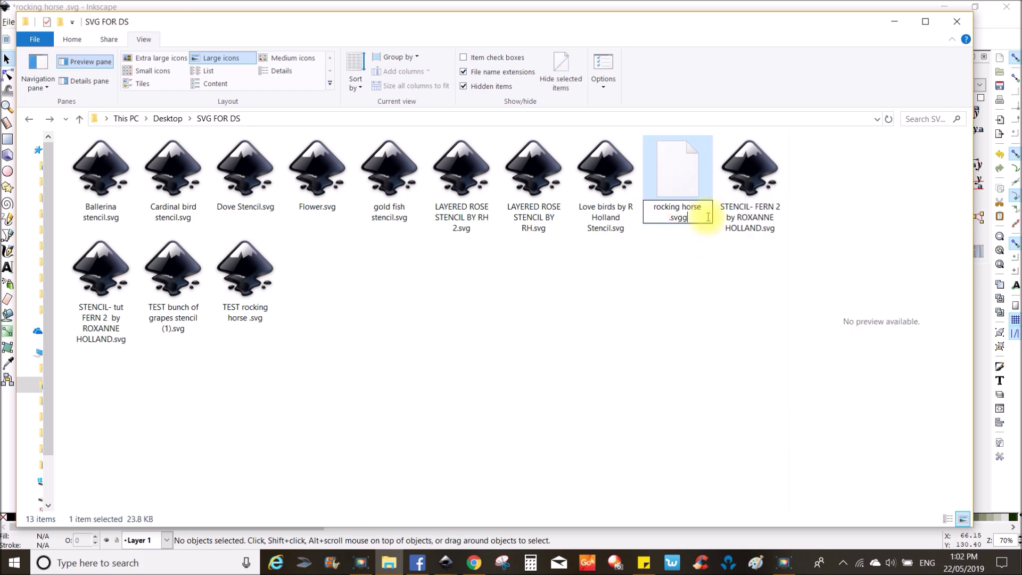
key("BackSpace")
left_click(675, 418)
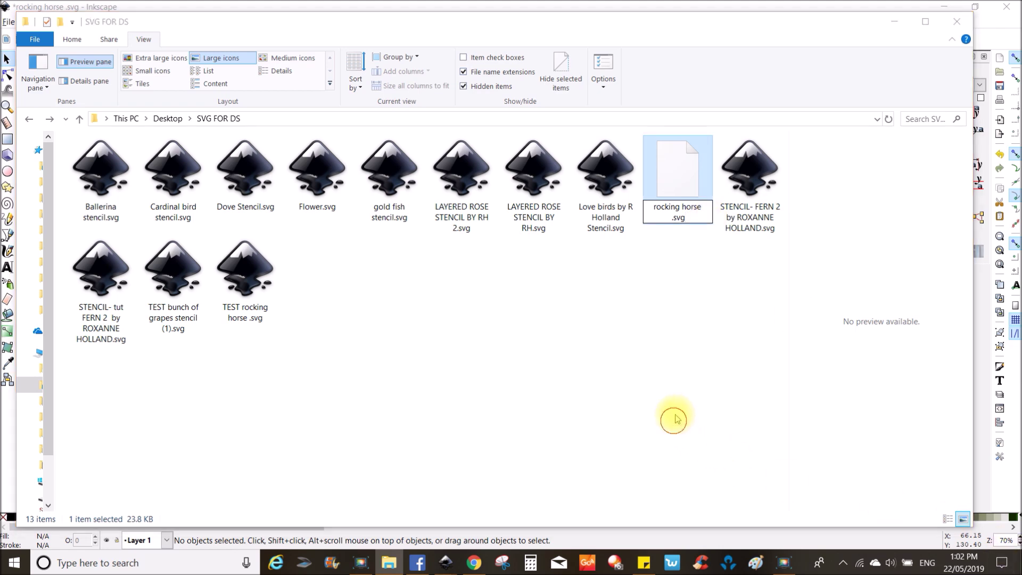
left_click(564, 288)
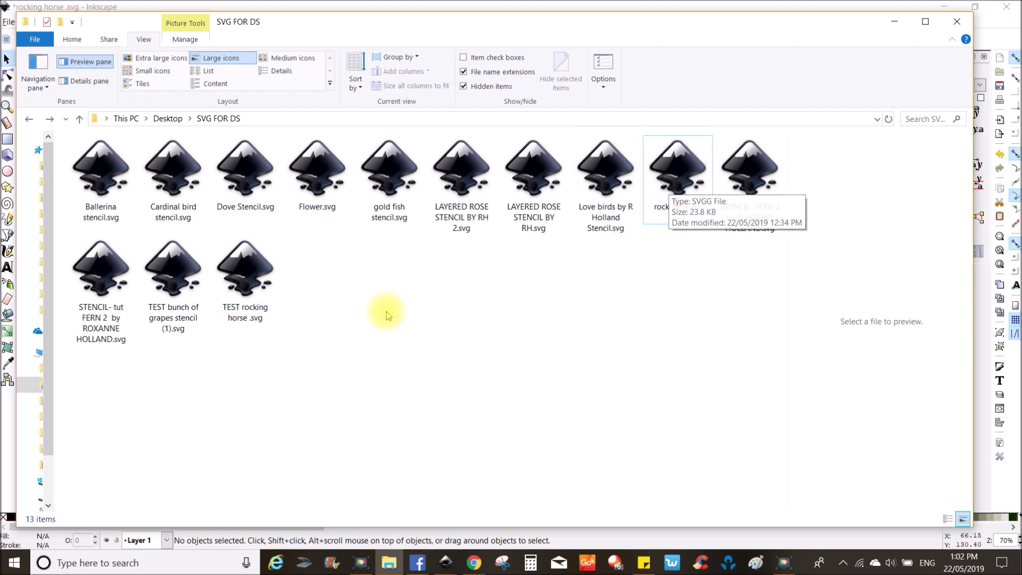
Step: Delete TEST rocking horse .svg from the SVG FOR DS folder
right_click(238, 287)
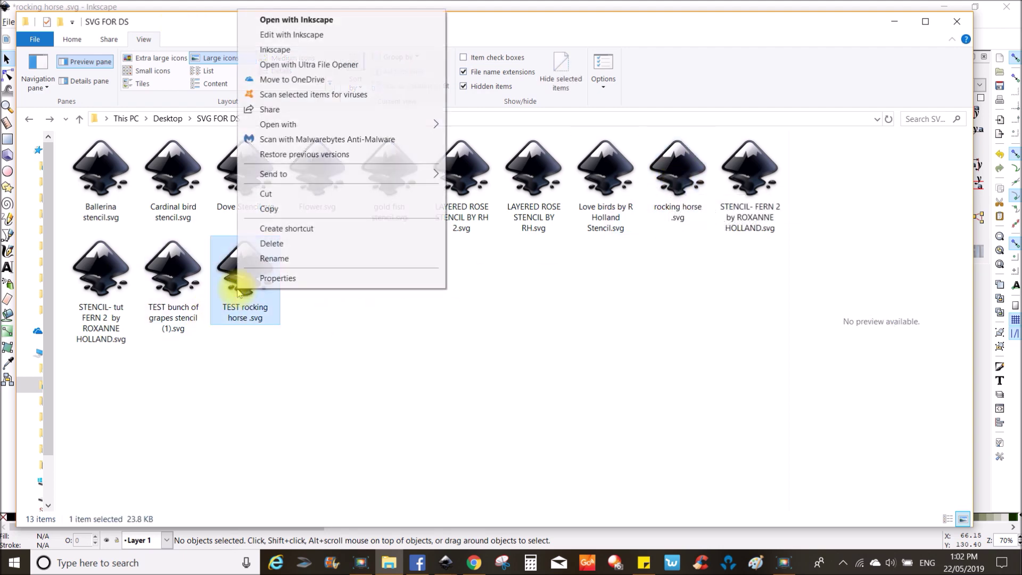
left_click(272, 244)
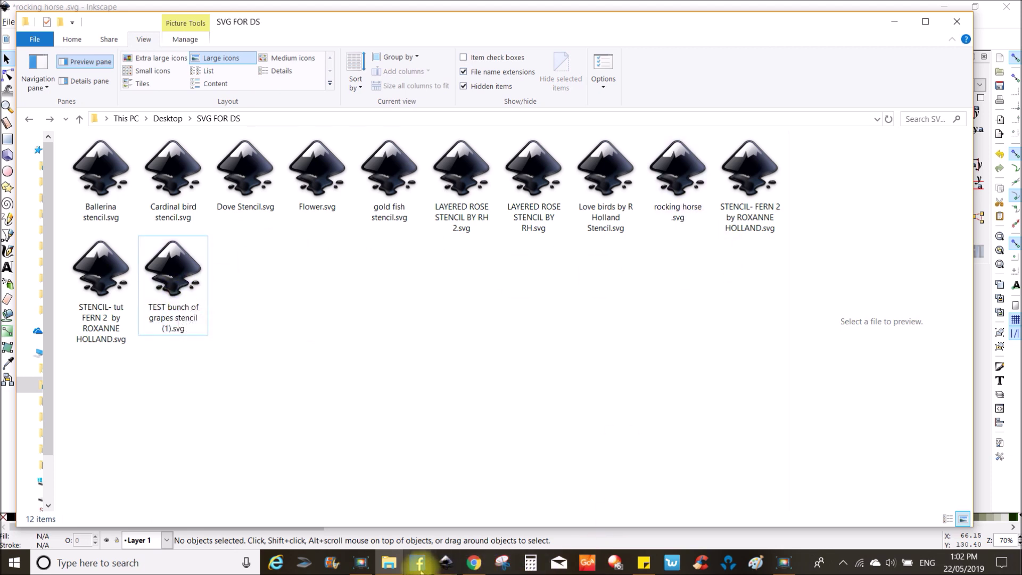
mouse_move(420, 569)
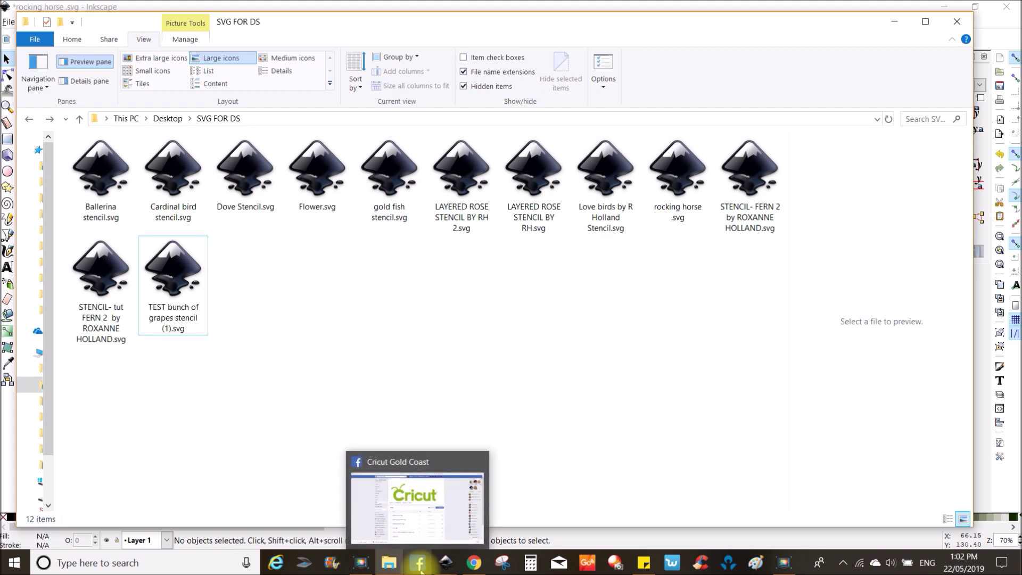
Step: Bring up the Cricut Gold Coast group, open its Files page and start a new file upload
left_click(421, 568)
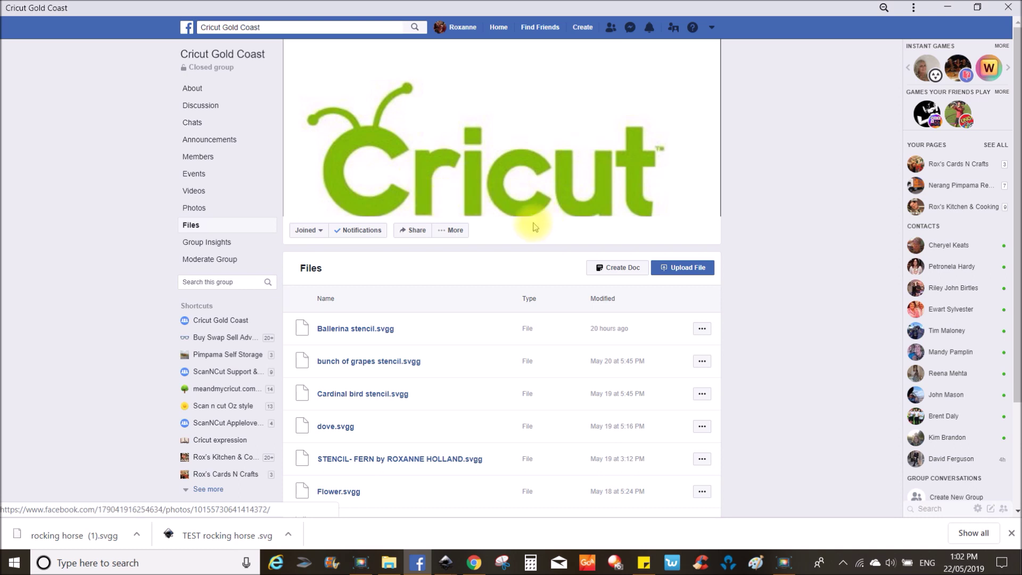
scroll(495, 356, "down", 3)
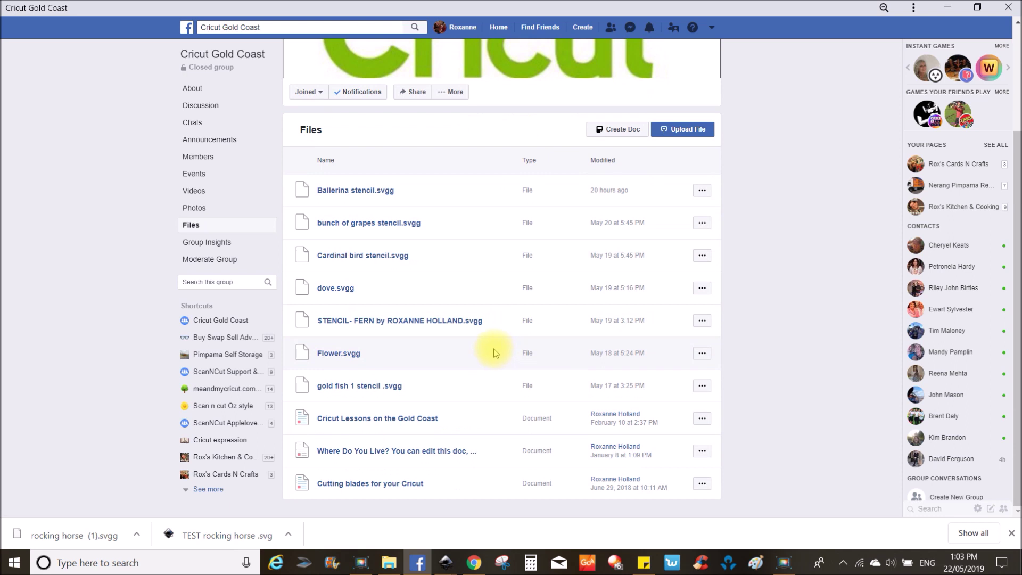
scroll(487, 347, "up", 3)
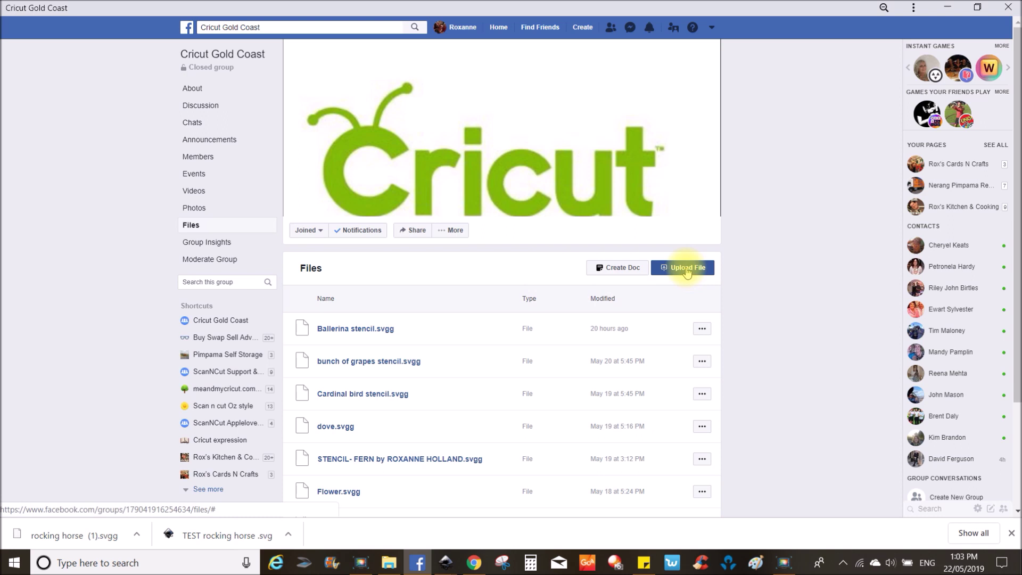
left_click(189, 225)
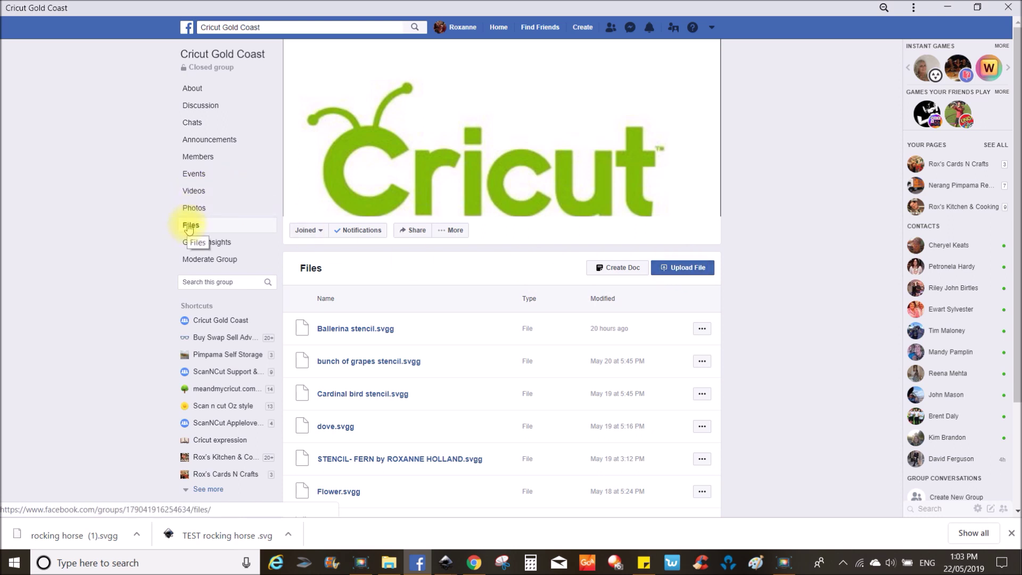
left_click(683, 270)
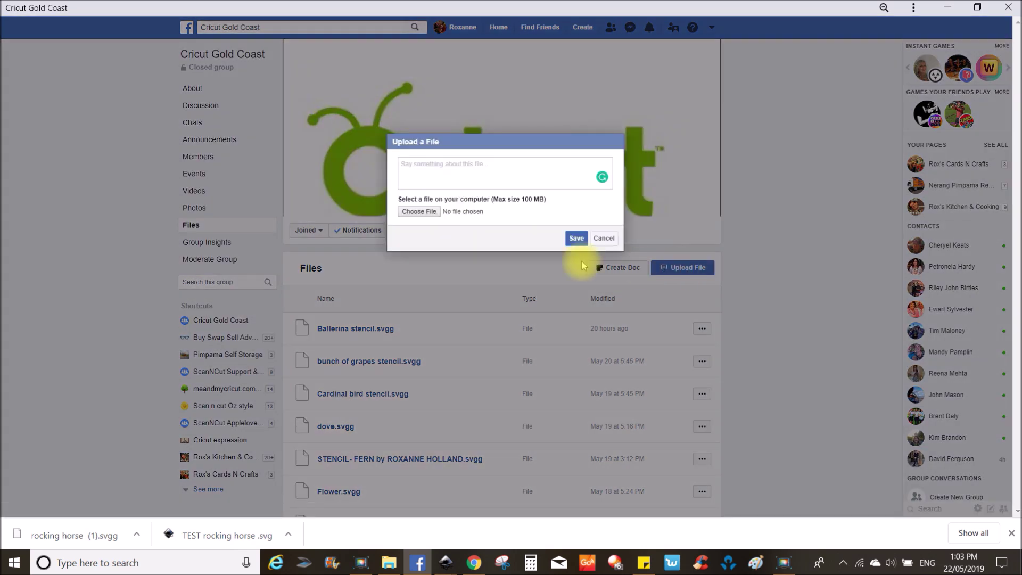
Step: Attach rocking horse .svg from the SVG FOR DS folder, try saving it, and dismiss the error
left_click(420, 212)
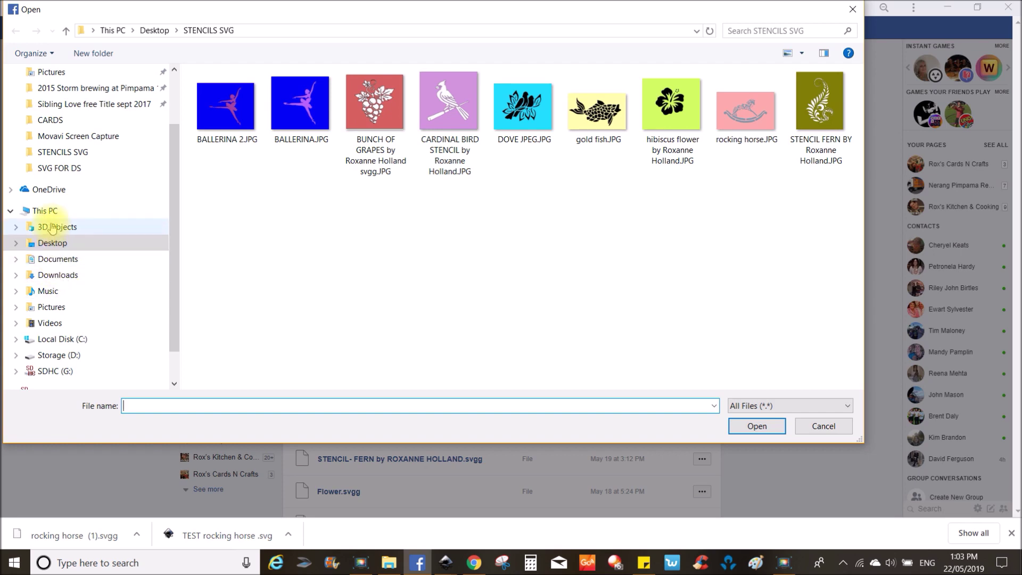
left_click(66, 31)
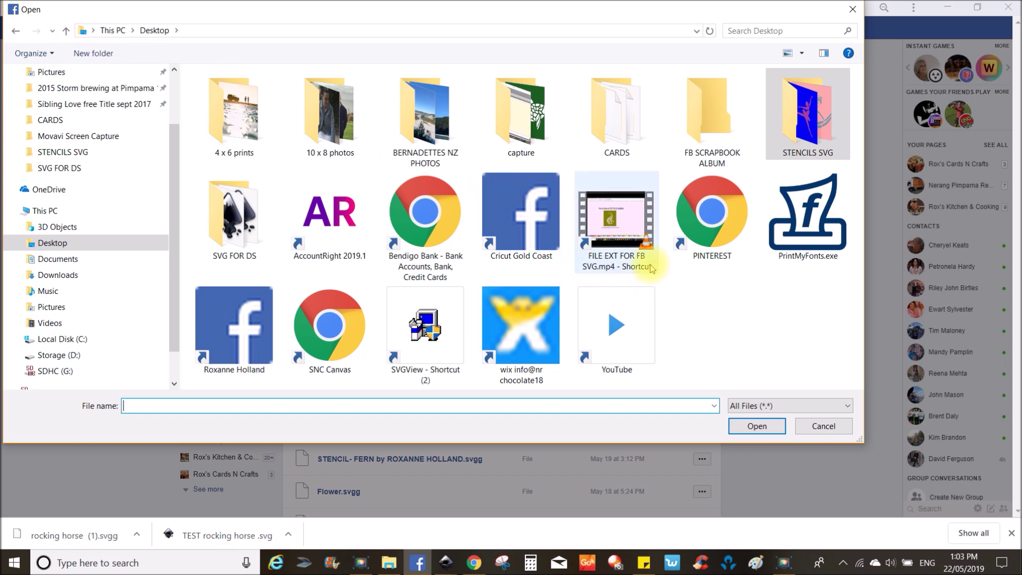
double_click(231, 219)
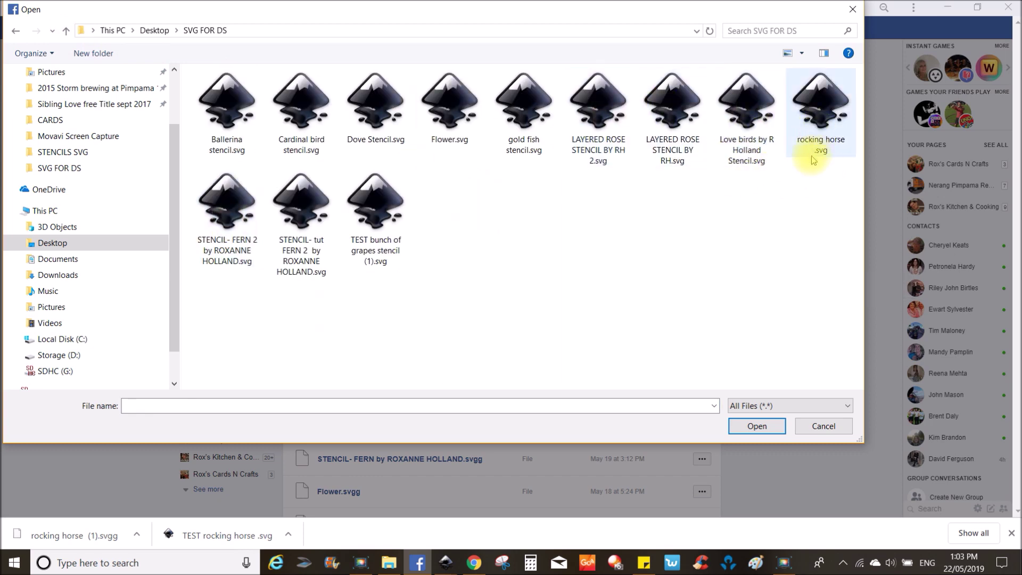
double_click(822, 116)
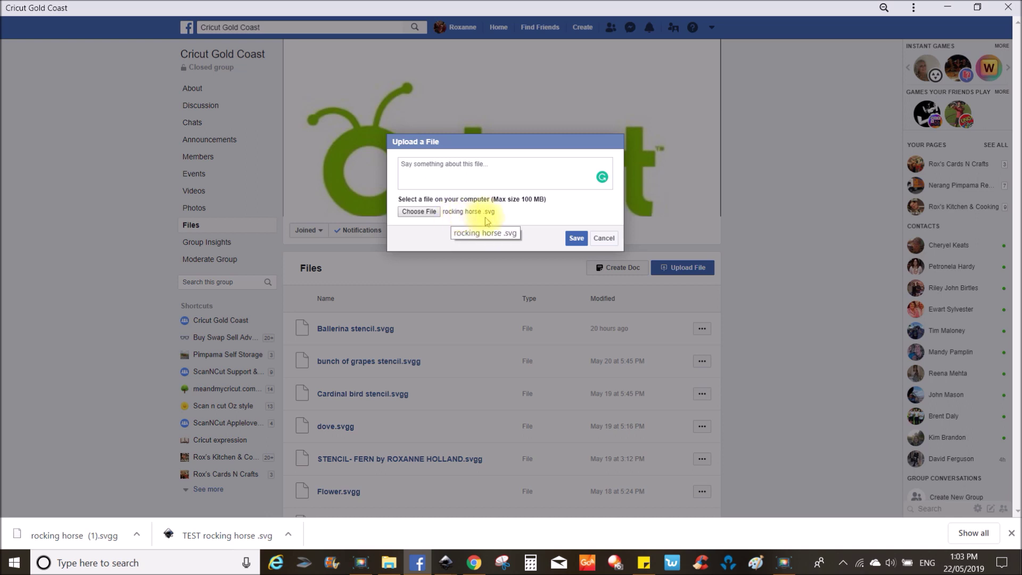
left_click(576, 240)
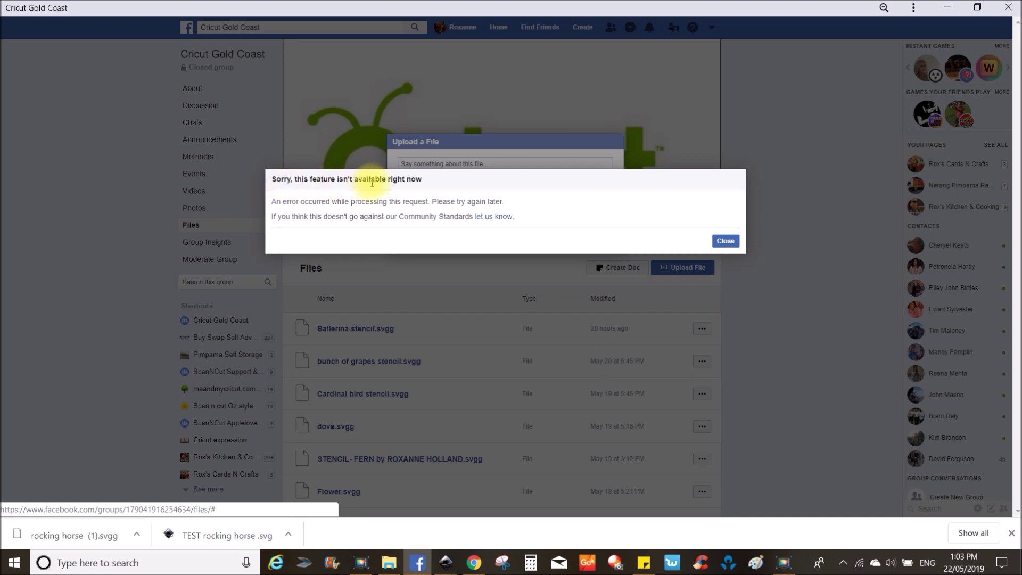
left_click(725, 241)
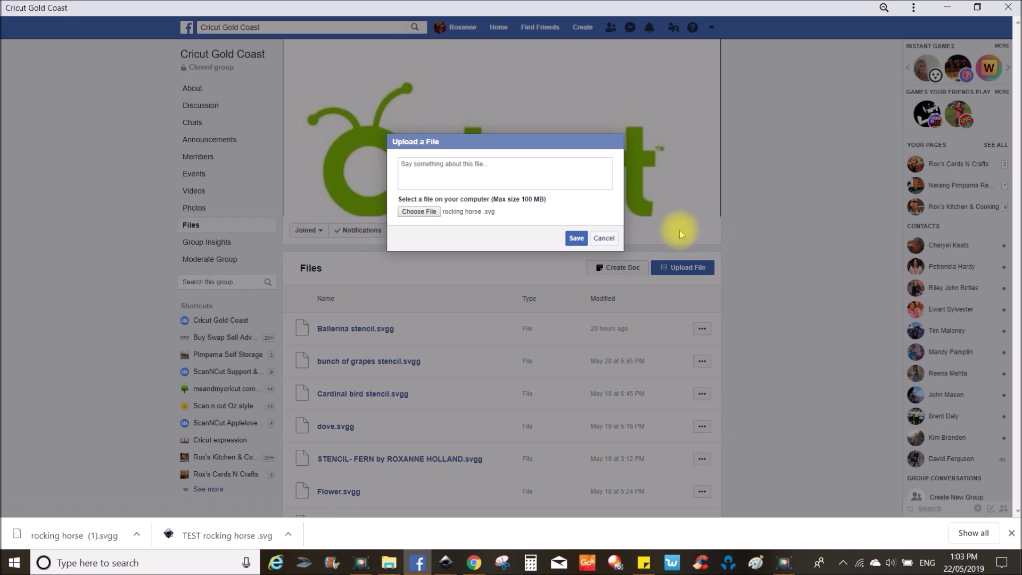
Step: Rename rocking horse .svg back to rocking horse .svgg in the file picker, confirming the warning
left_click(418, 212)
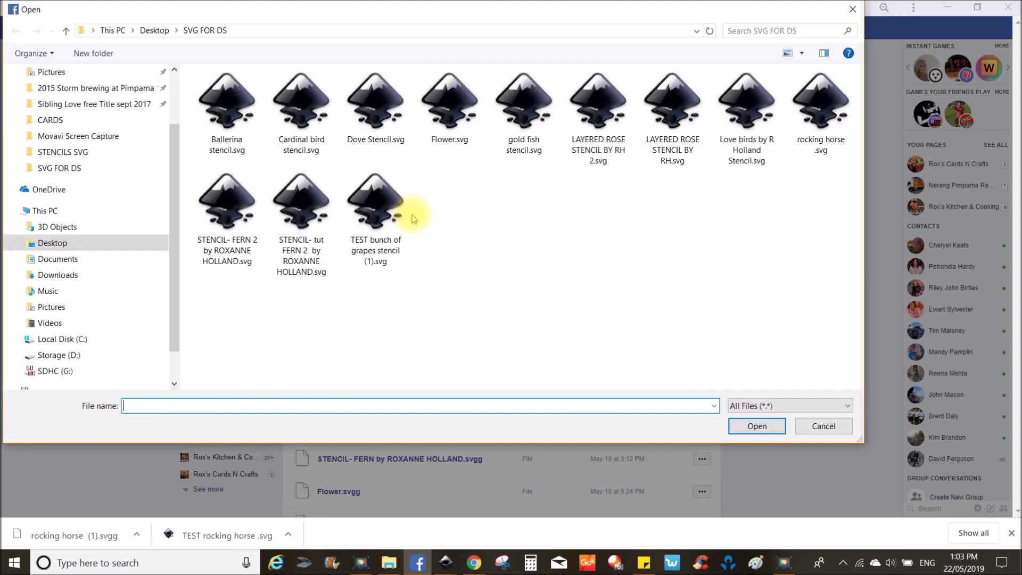
left_click(818, 115)
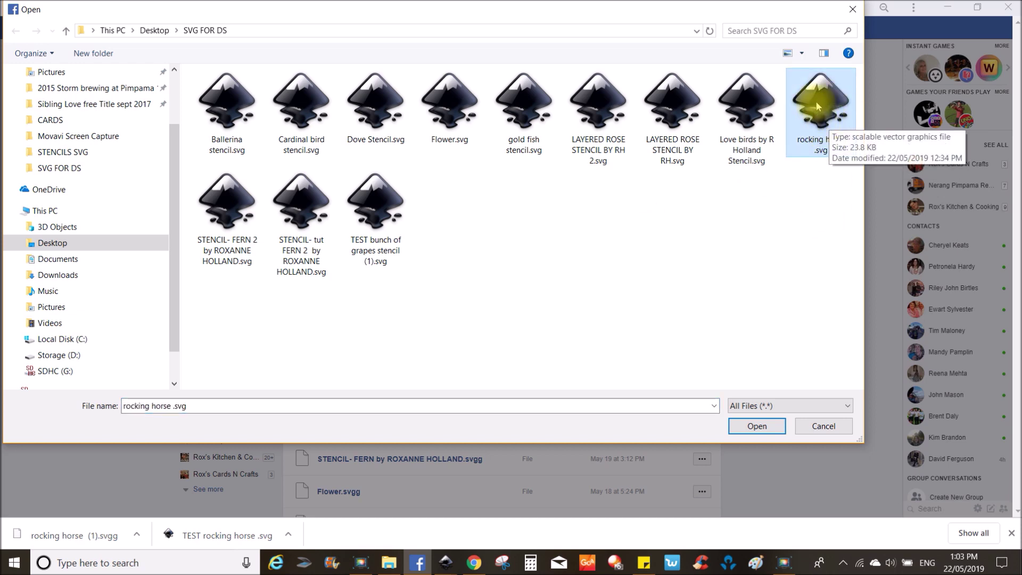
right_click(817, 104)
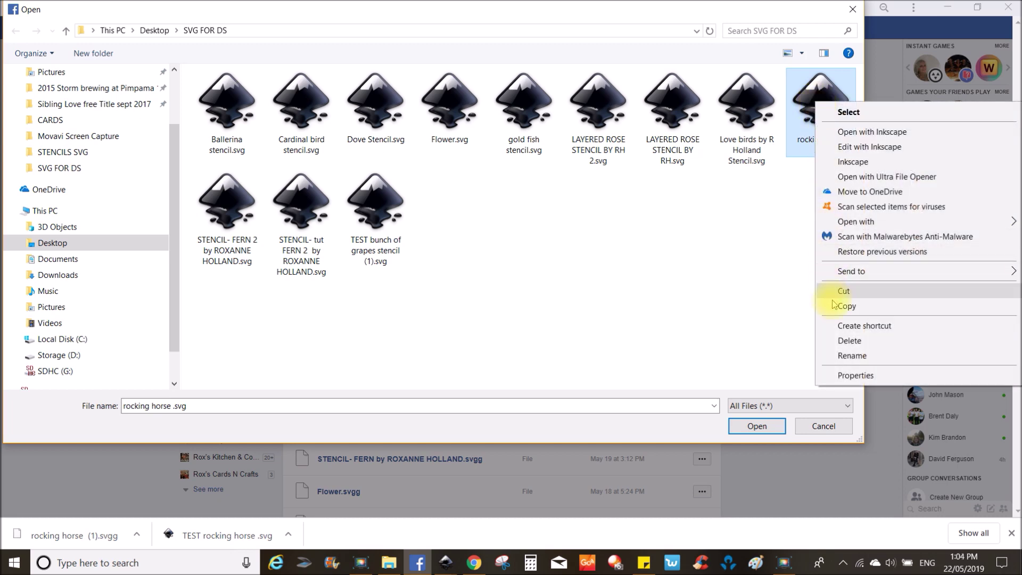
left_click(843, 358)
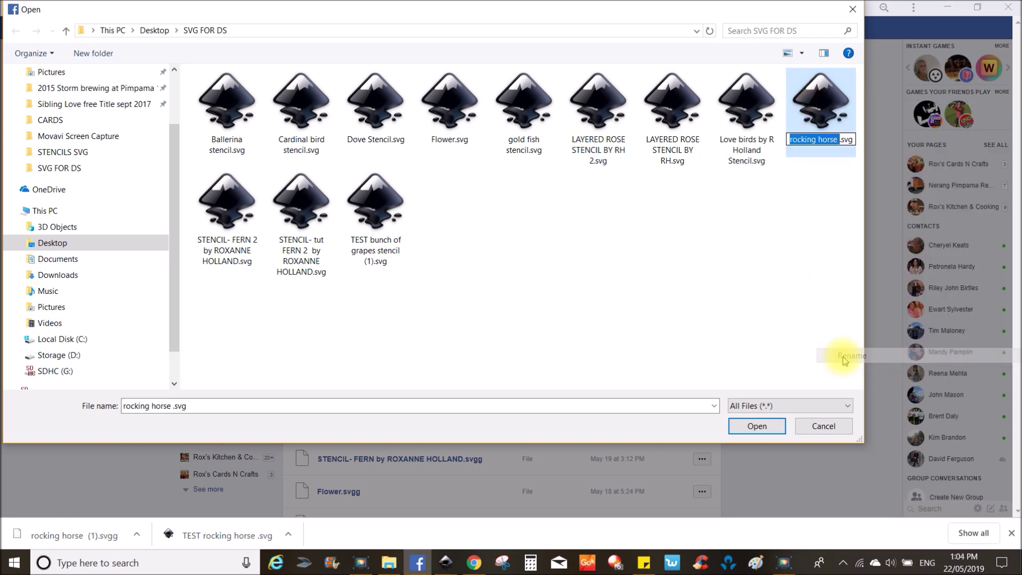
left_click(853, 139)
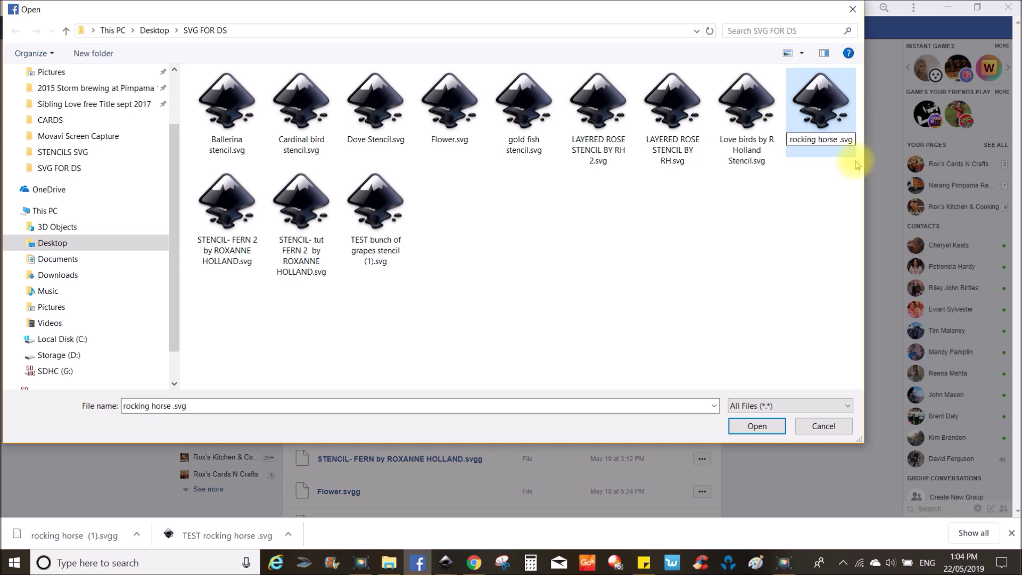
type("g")
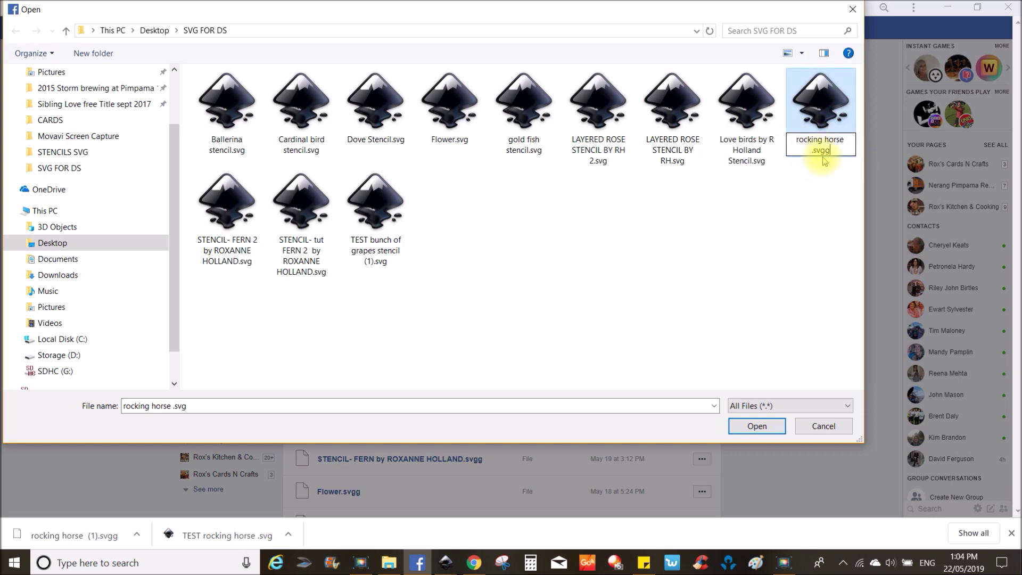
left_click(813, 191)
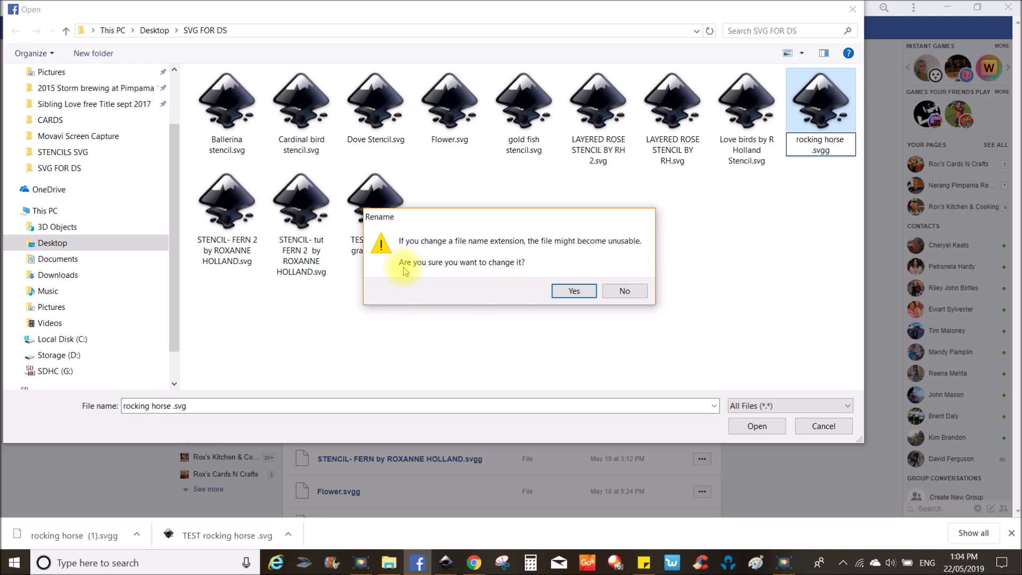
left_click(574, 291)
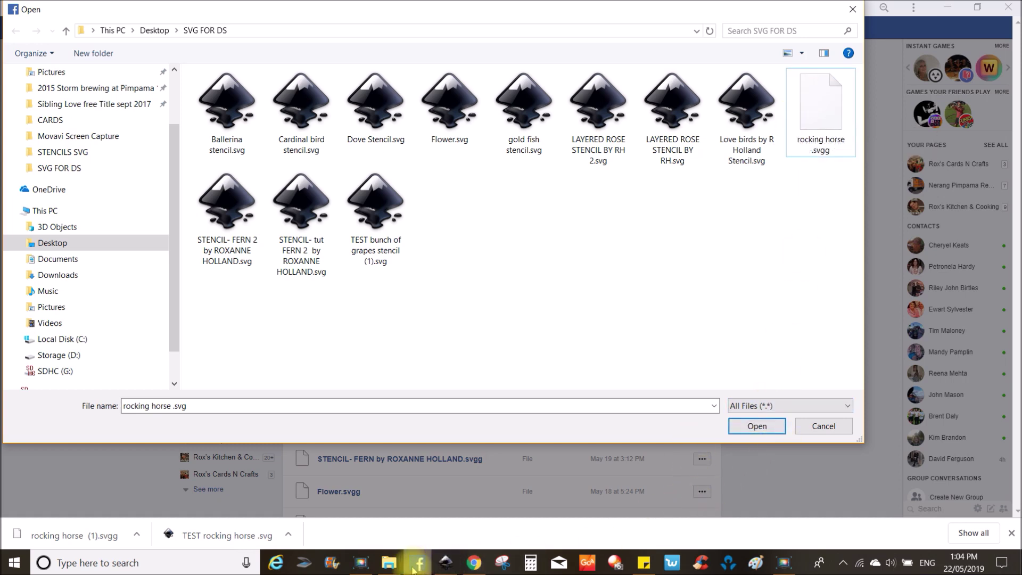
Step: Select rocking horse .svgg as the file to upload
mouse_move(419, 569)
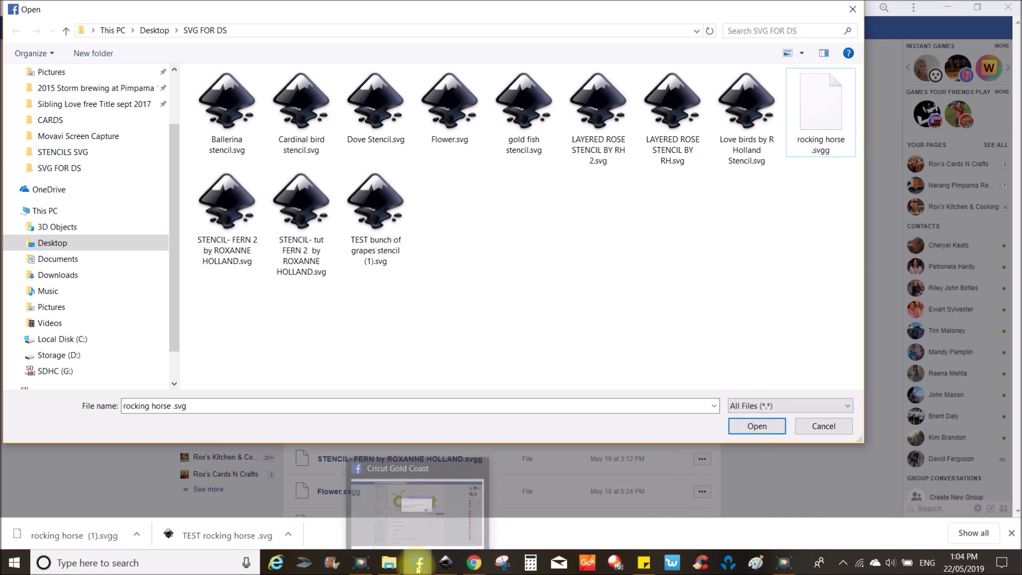
right_click(828, 121)
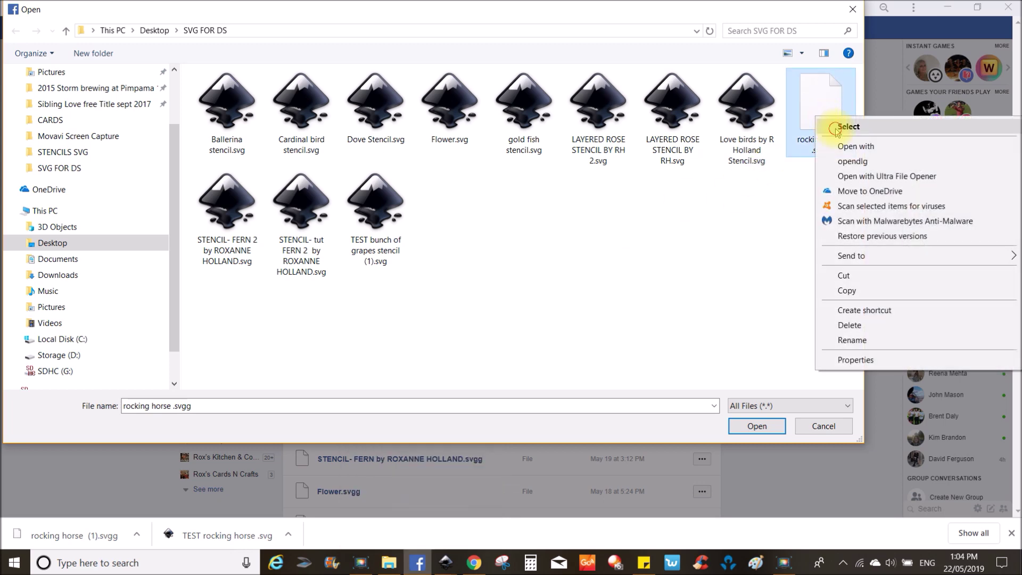
left_click(837, 126)
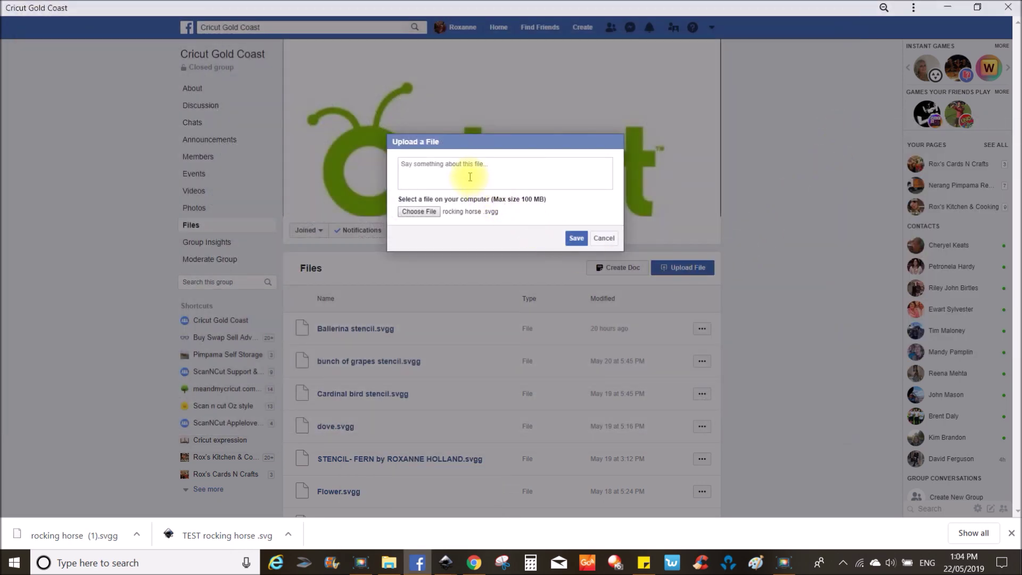
Step: Describe the file as 'Rocking Horse stencil' by the tagged author, noting the image is in the comments
left_click(445, 172)
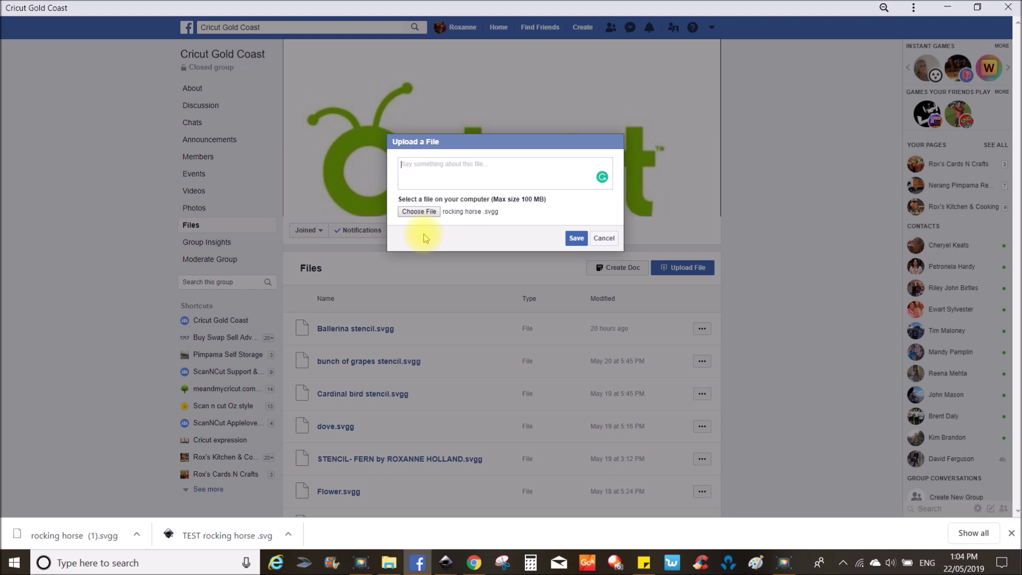
type("Rocking Horse stencil, by Roxann")
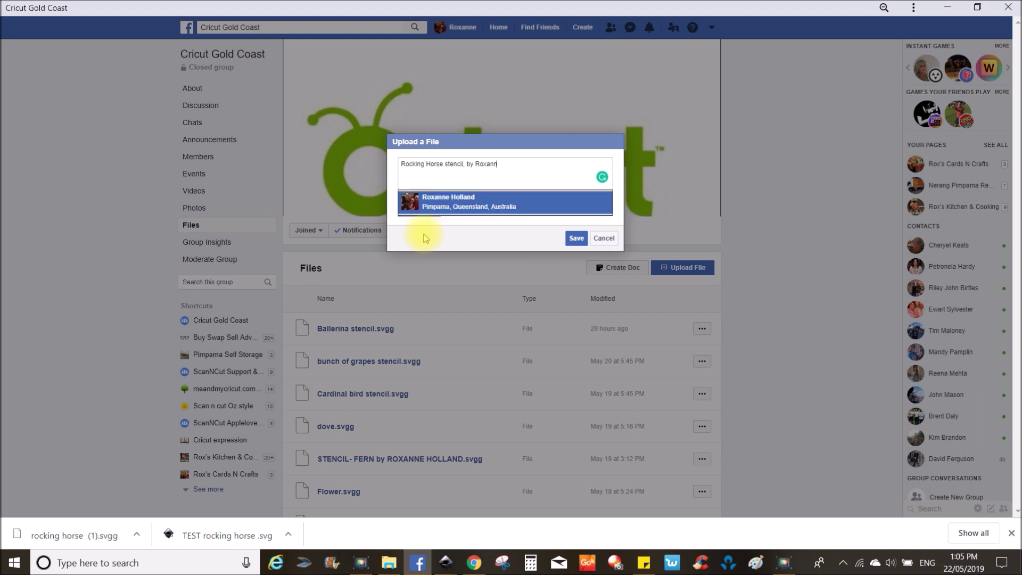
left_click(456, 201)
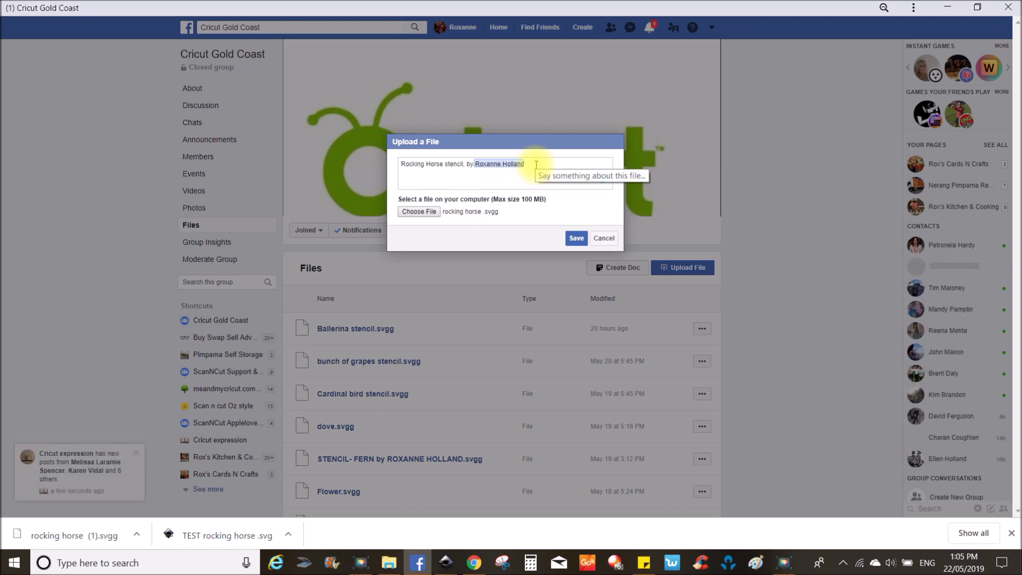
type(". ")
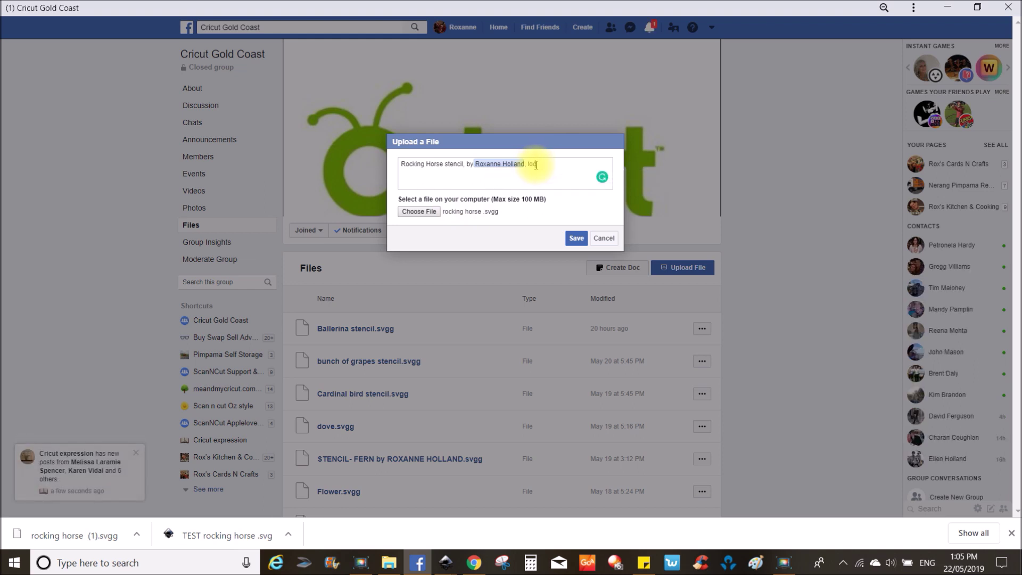
type("look for image in comment sec")
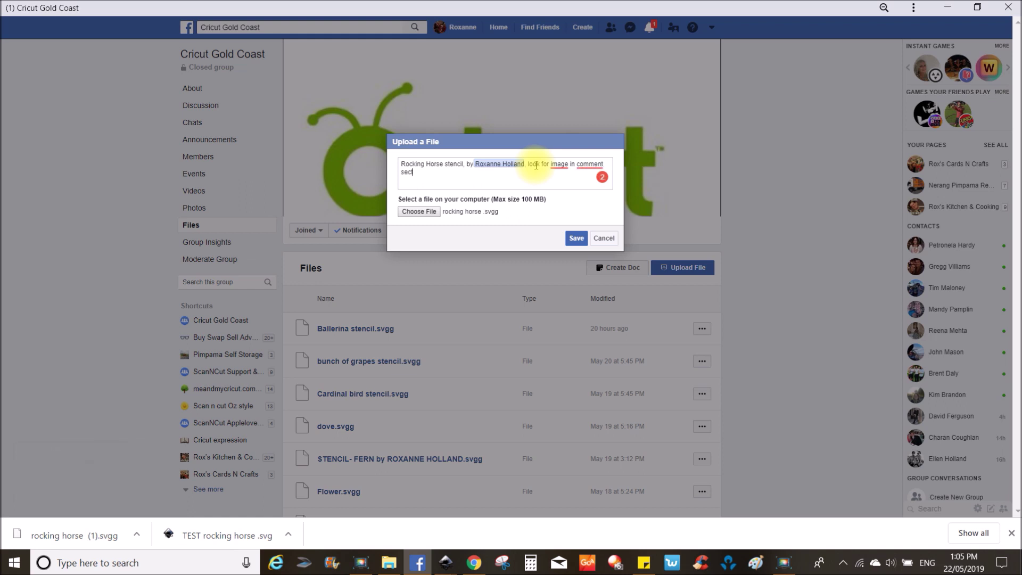
type("tion beow")
Step: Accept the 'the image' and 'below' corrections and upload rocking horse .svgg to the group files
mouse_move(559, 164)
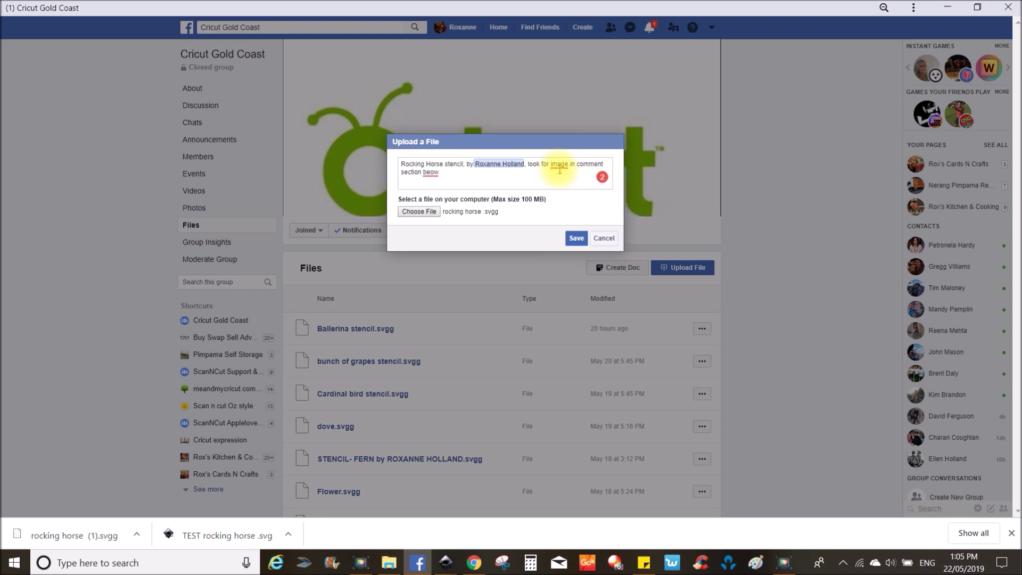
left_click(572, 196)
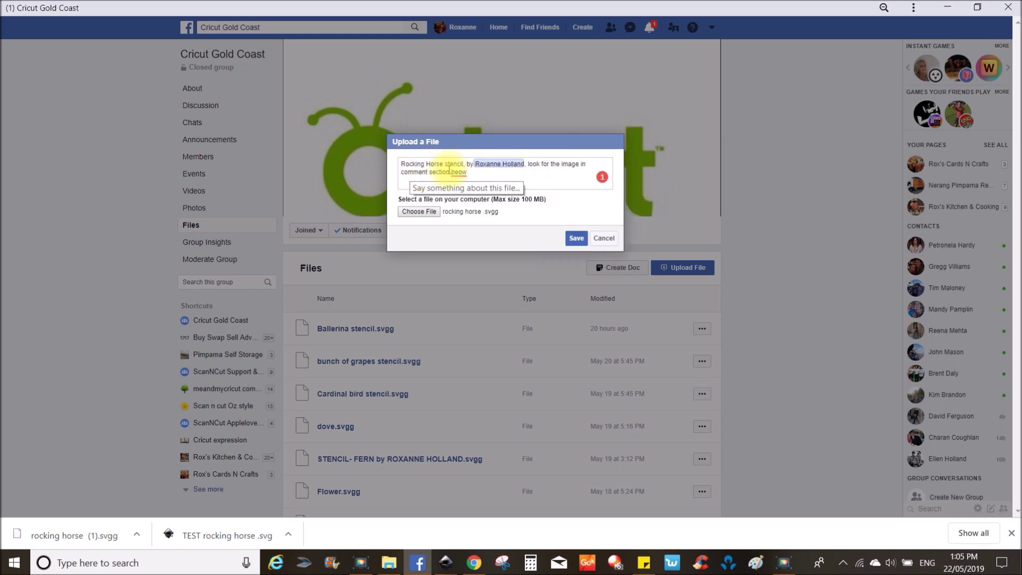
mouse_move(464, 172)
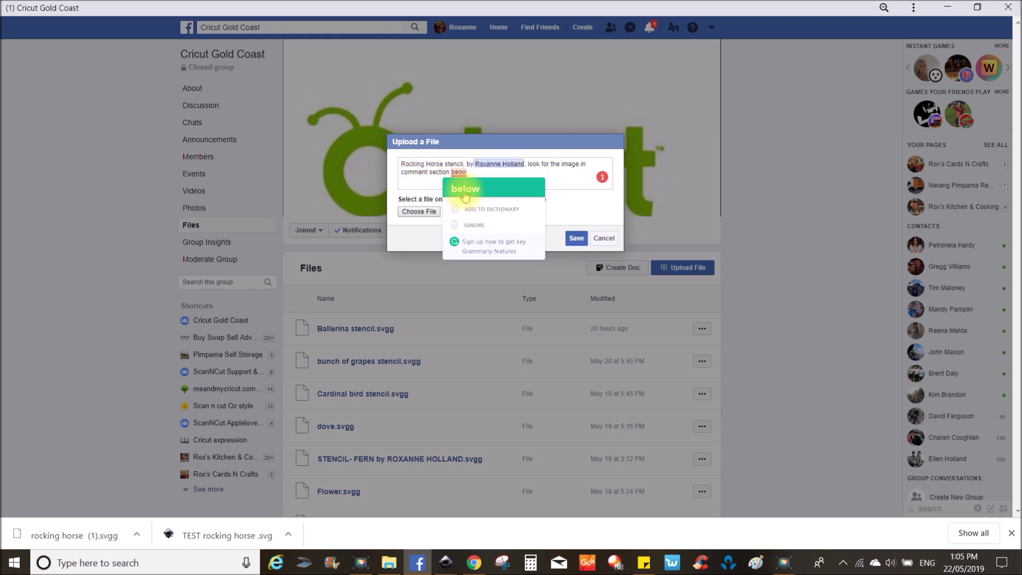
left_click(464, 194)
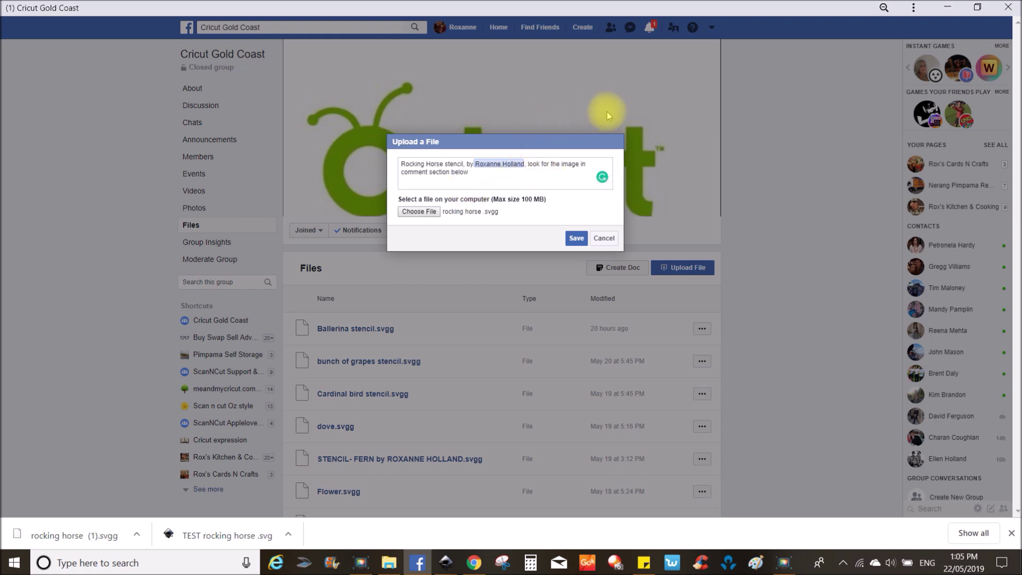
mouse_move(414, 171)
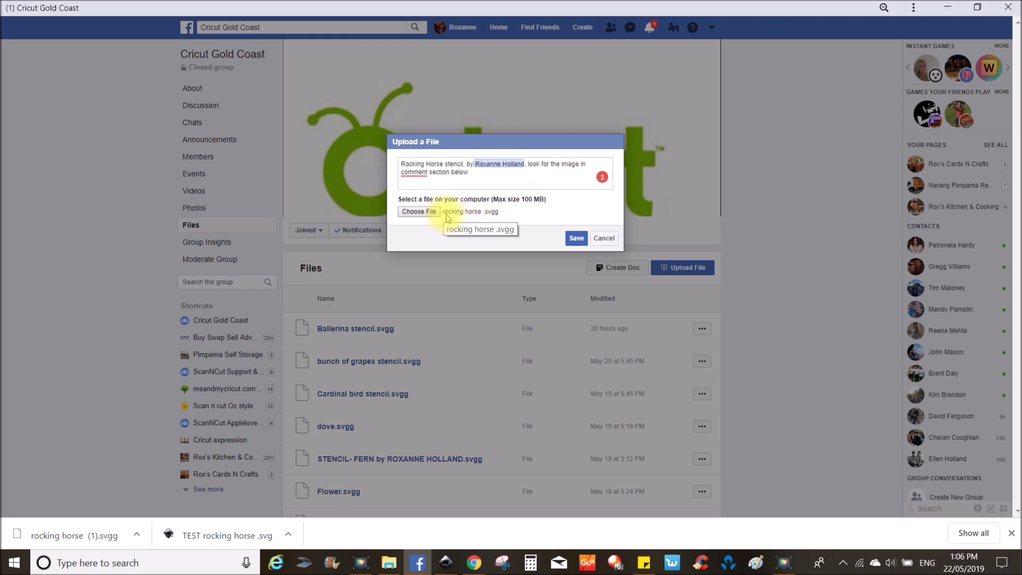
left_click(575, 239)
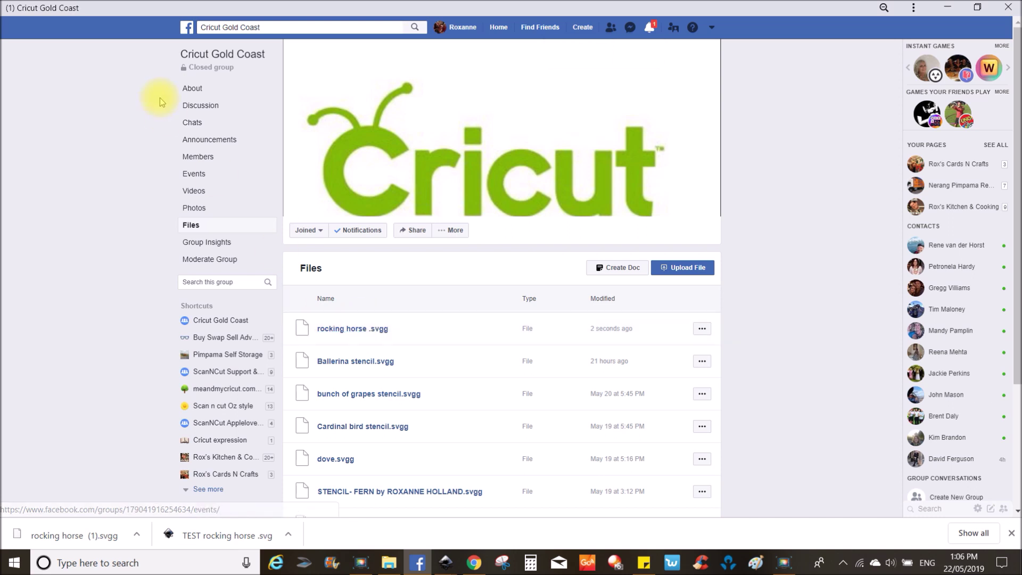
Step: Find the rocking horse .svgg post in the Discussion feed and open its file link options
left_click(200, 108)
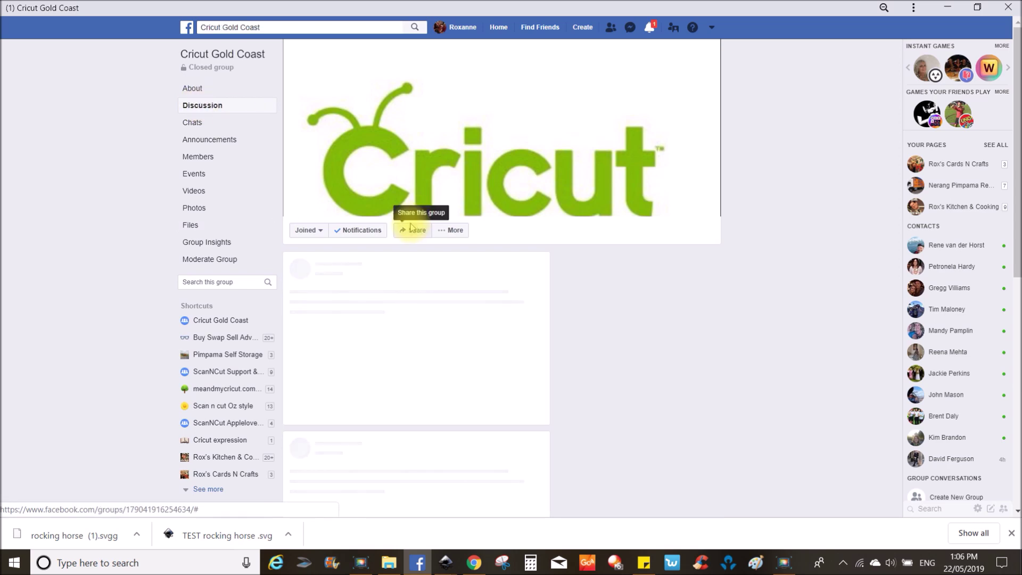
scroll(619, 354, "down", 4)
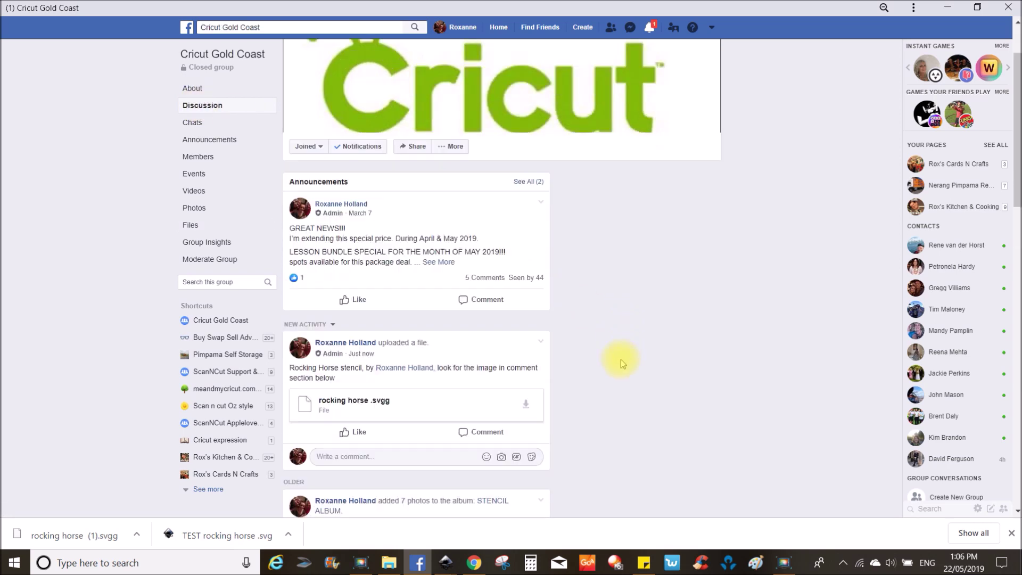
scroll(366, 296, "up", 2)
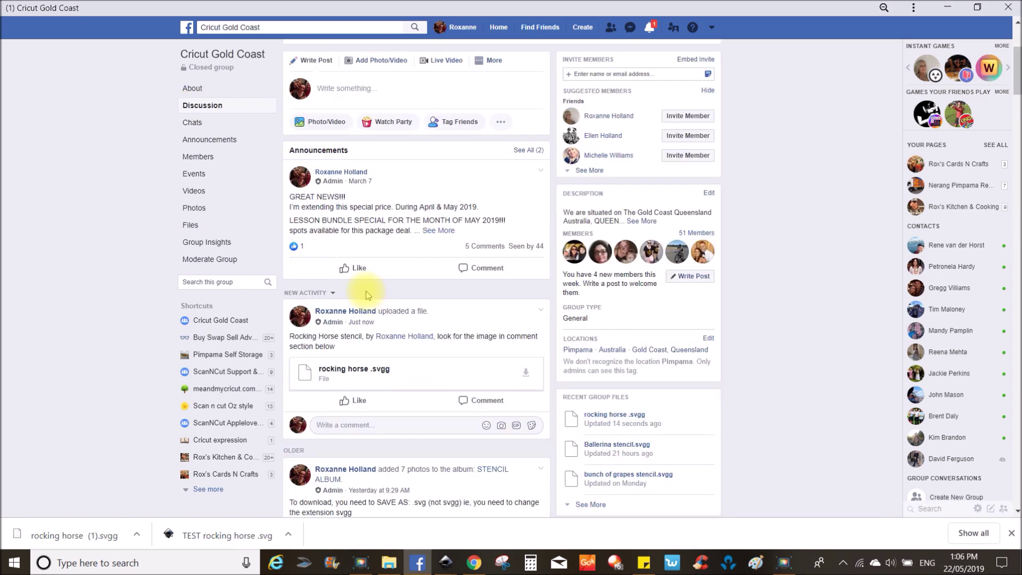
scroll(366, 295, "down", 4)
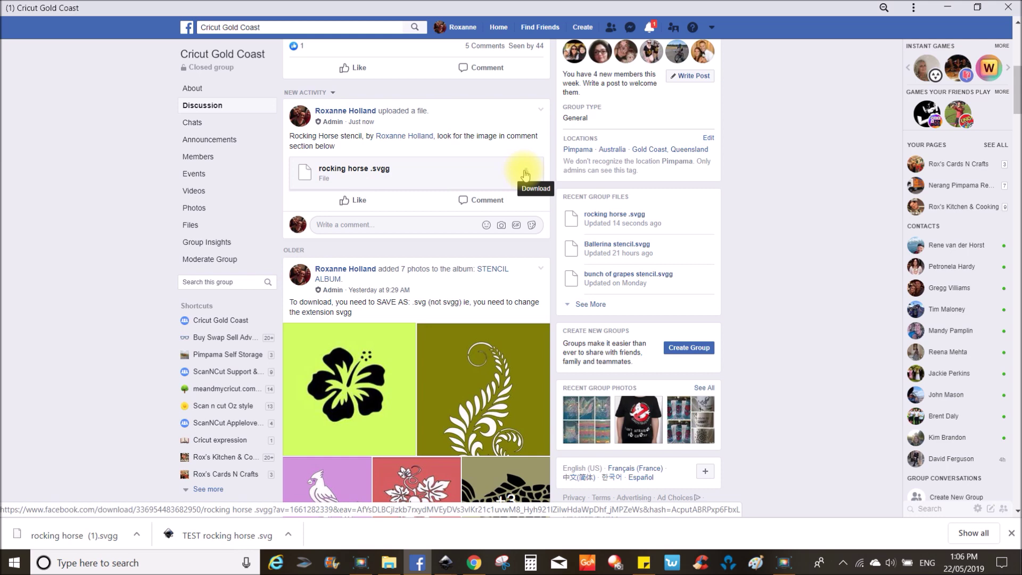
right_click(376, 173)
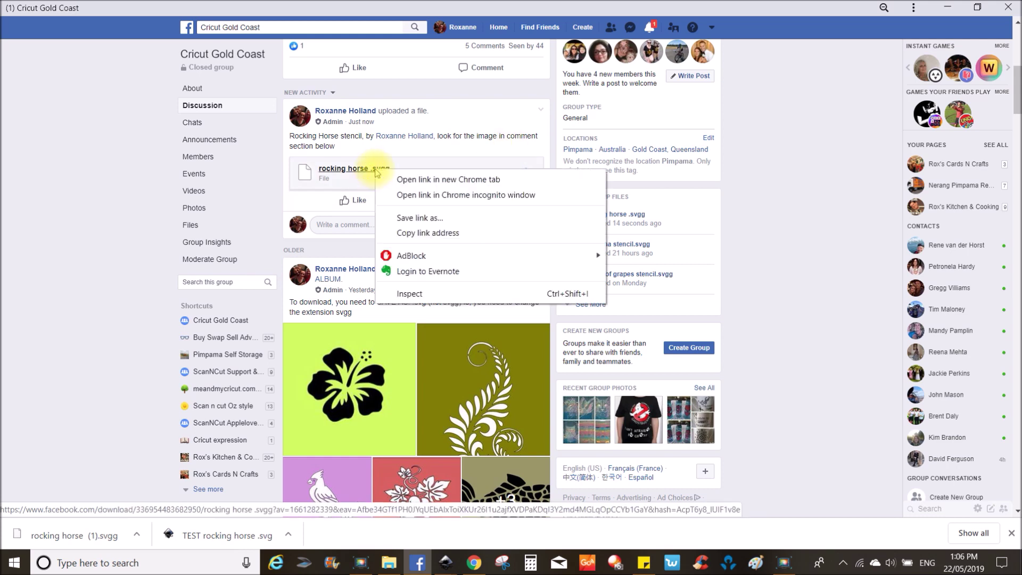
Step: Save the linked file into SVG FOR DS as TEST rocking horse (1).svg using All Files type
left_click(420, 218)
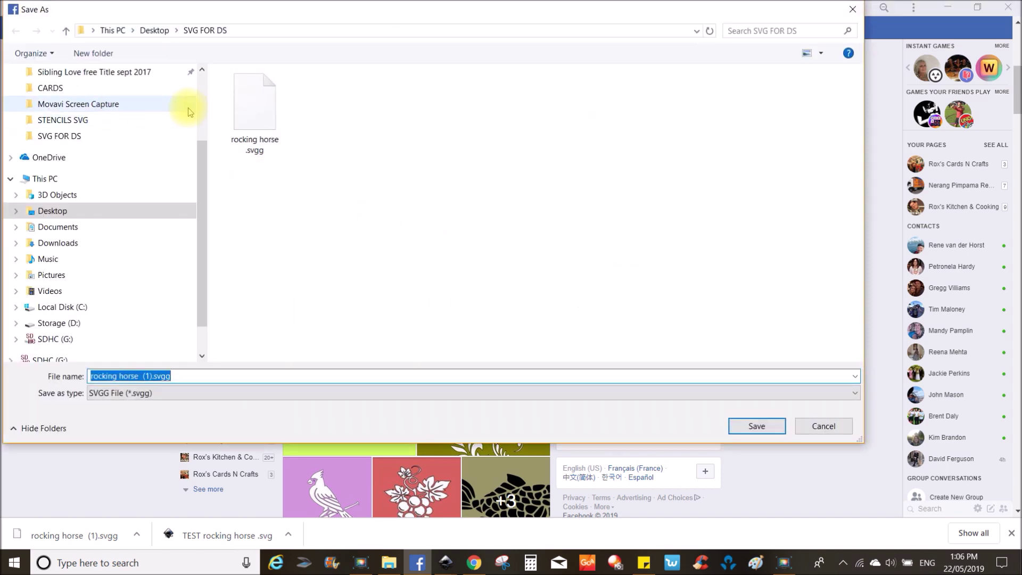
left_click(72, 137)
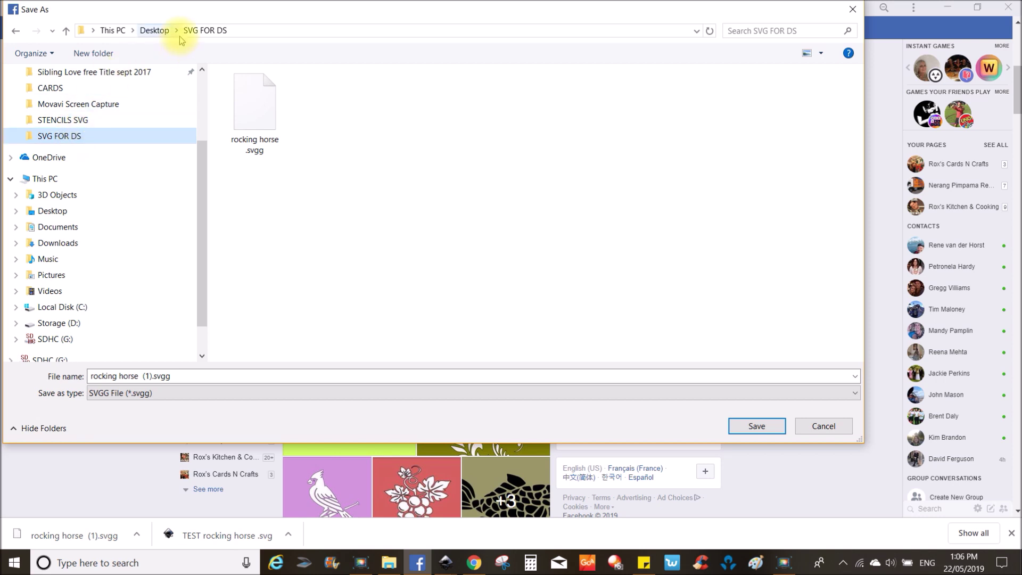
left_click(169, 376)
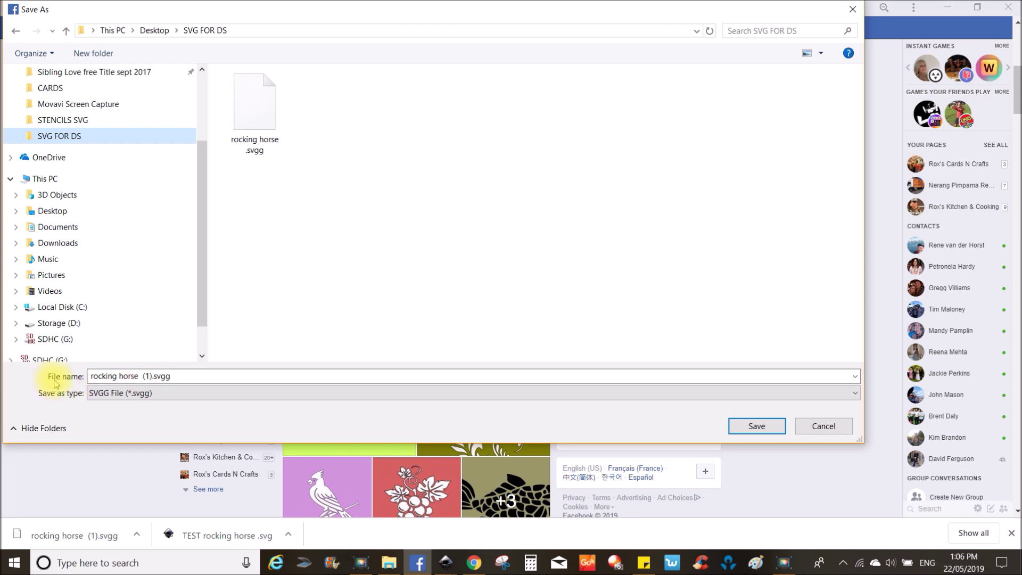
left_click(173, 378)
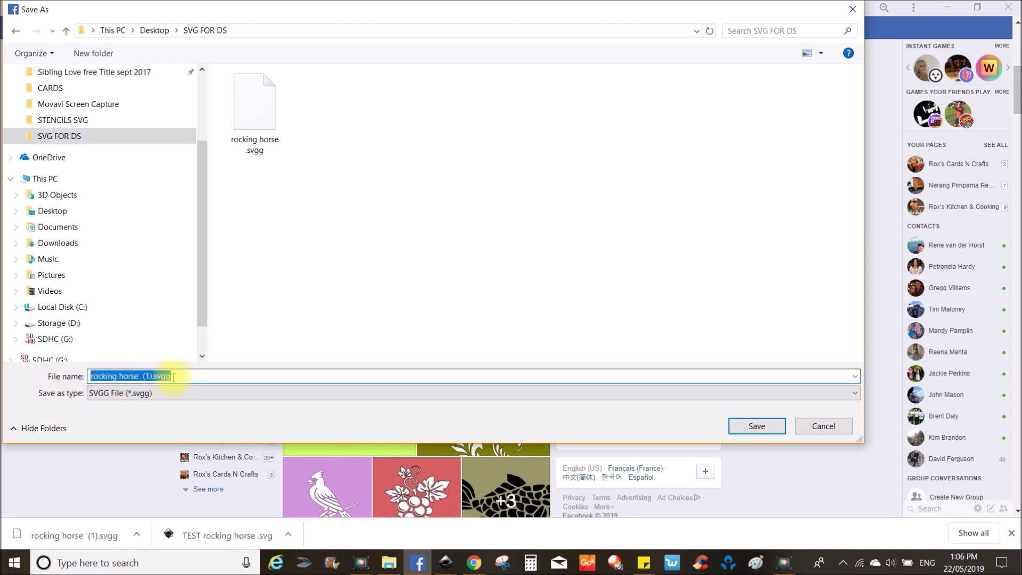
left_click(173, 377)
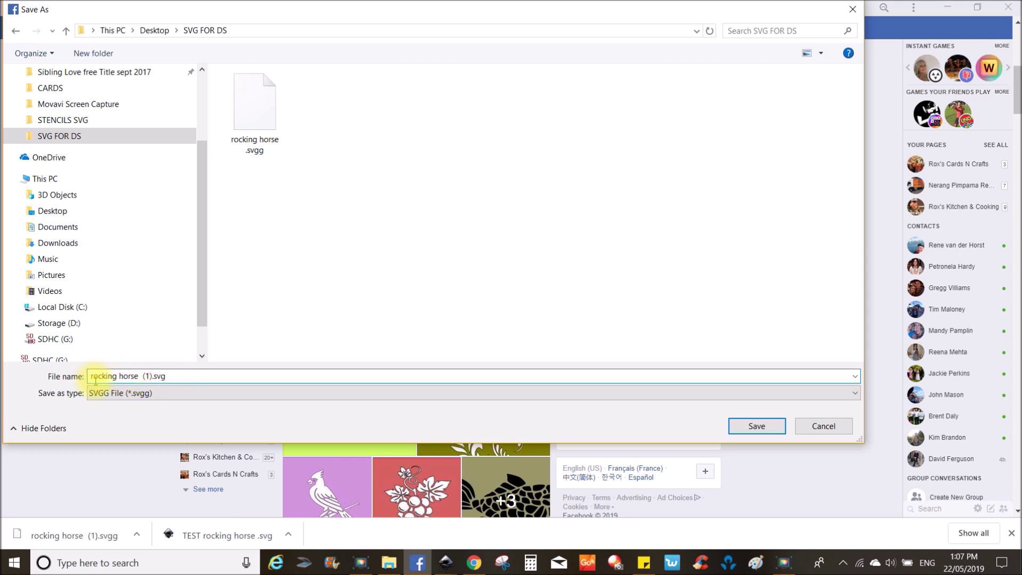
type("TEST")
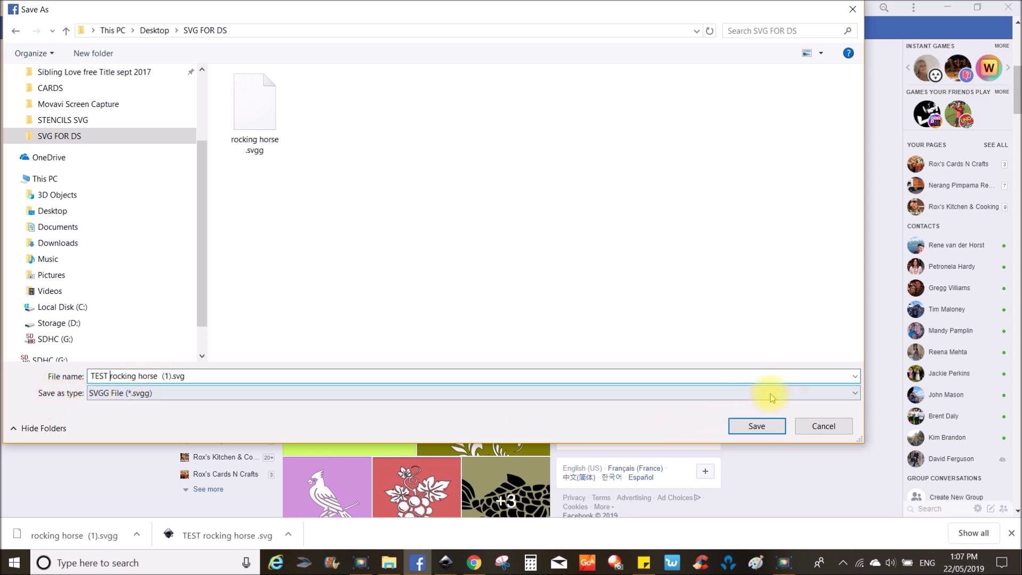
left_click(856, 393)
left_click(106, 416)
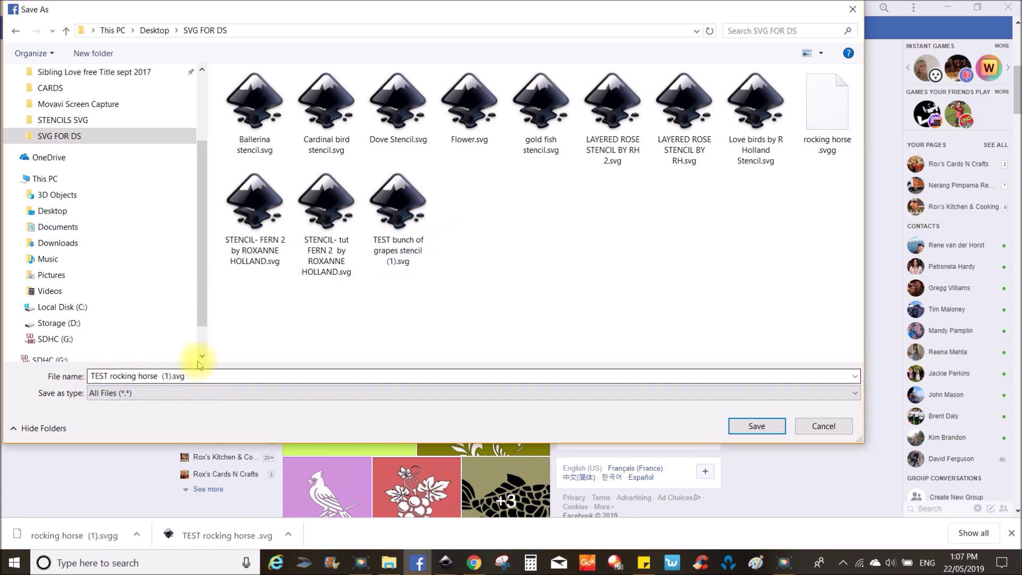
left_click(764, 429)
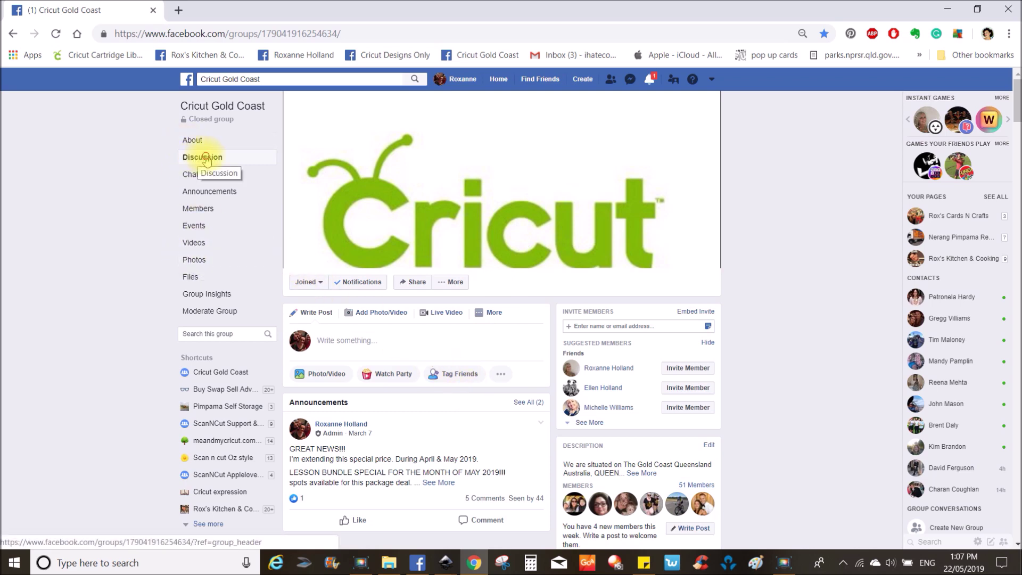
Step: Return to the Discussion feed and start a comment on the rocking horse file post
left_click(206, 158)
scroll(464, 370, "down", 4)
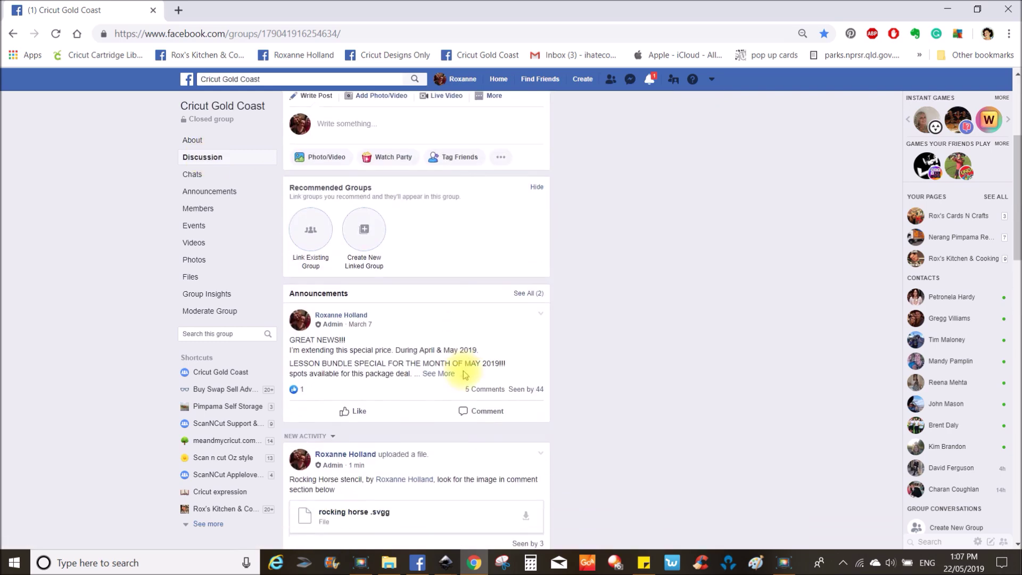
scroll(464, 374, "down", 1)
scroll(464, 374, "down", 4)
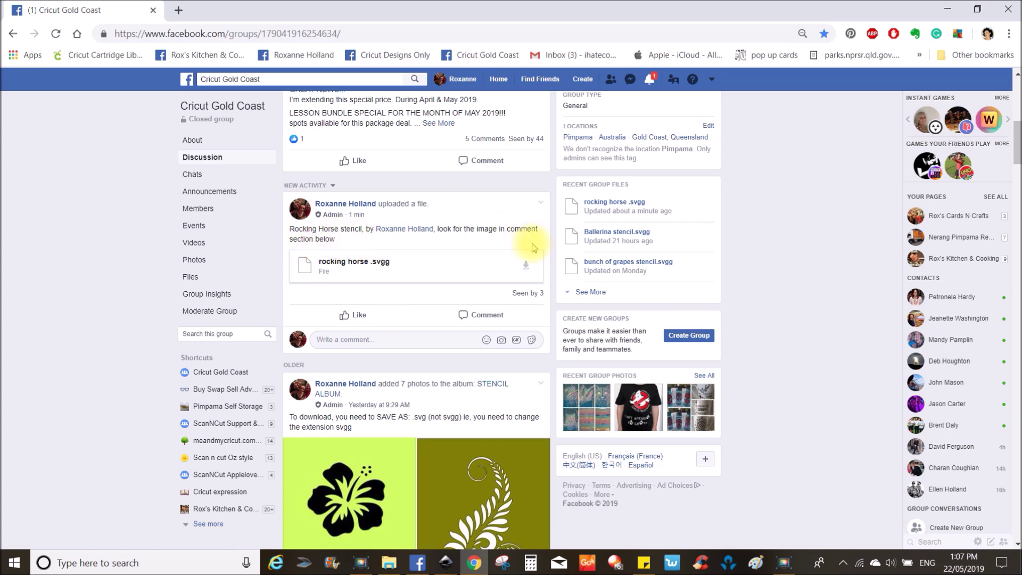
left_click(334, 339)
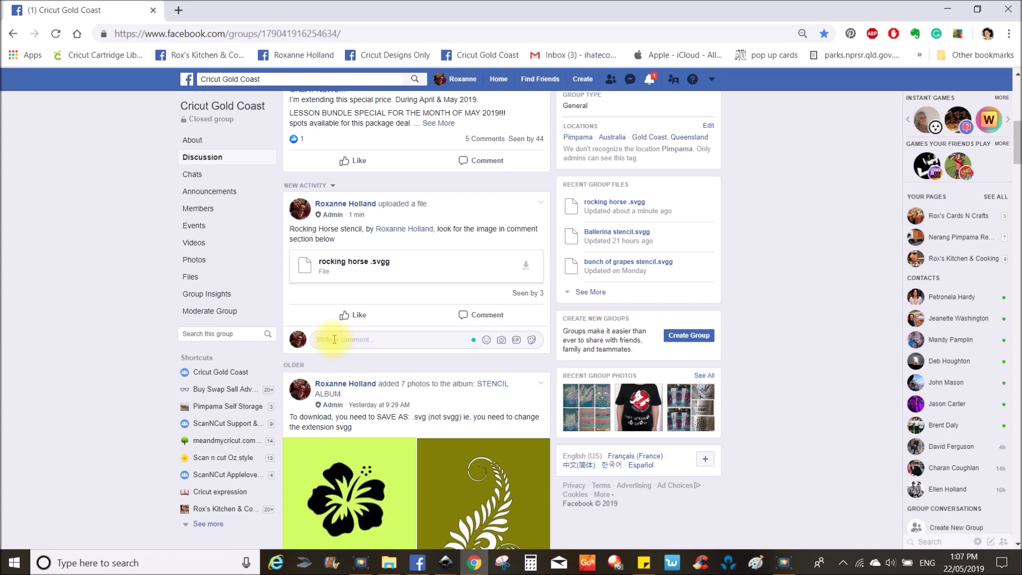
Step: Attach rocking horse.JPG from the STENCILS SVG folder to the comment
left_click(501, 340)
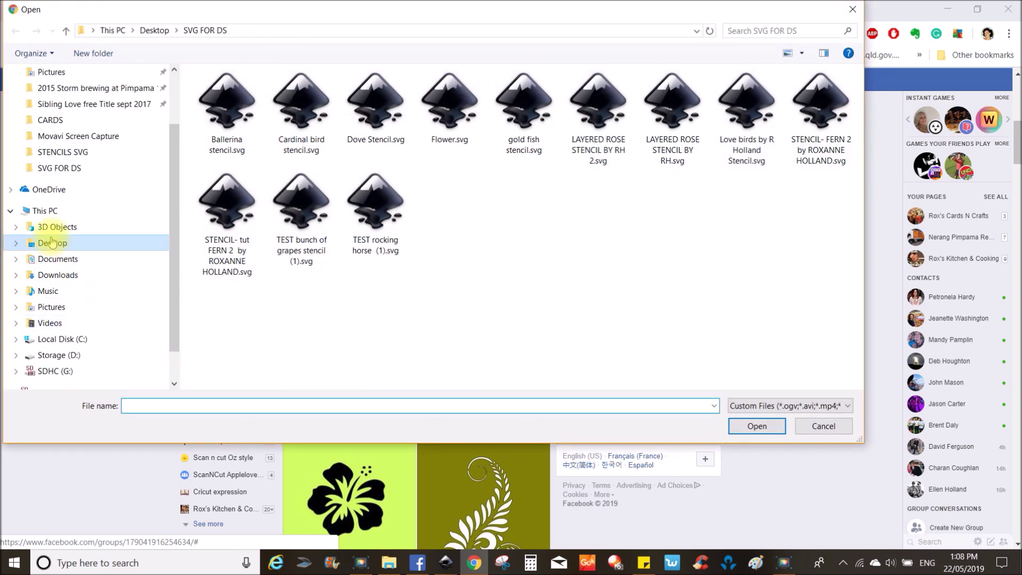
left_click(66, 31)
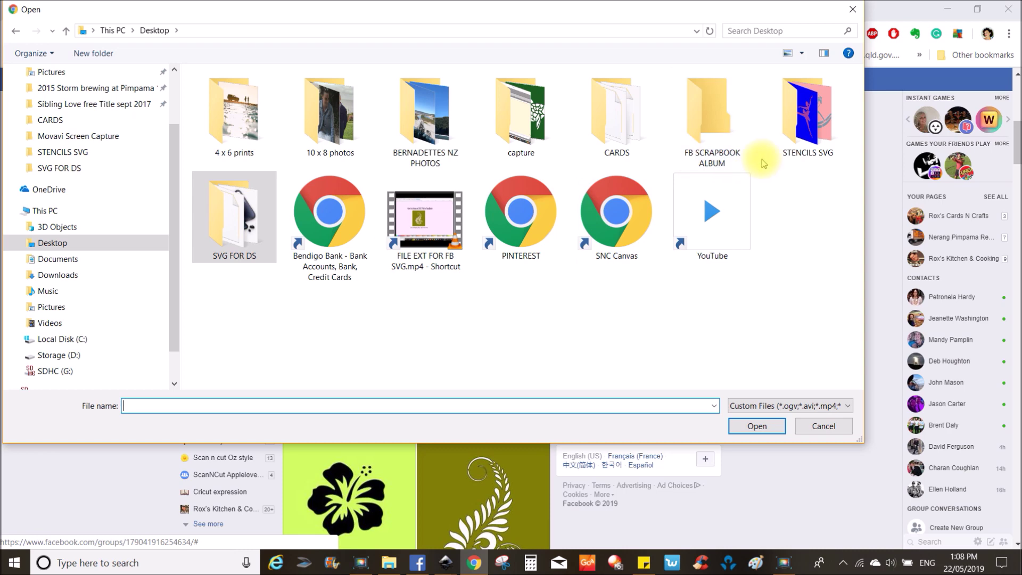
double_click(798, 144)
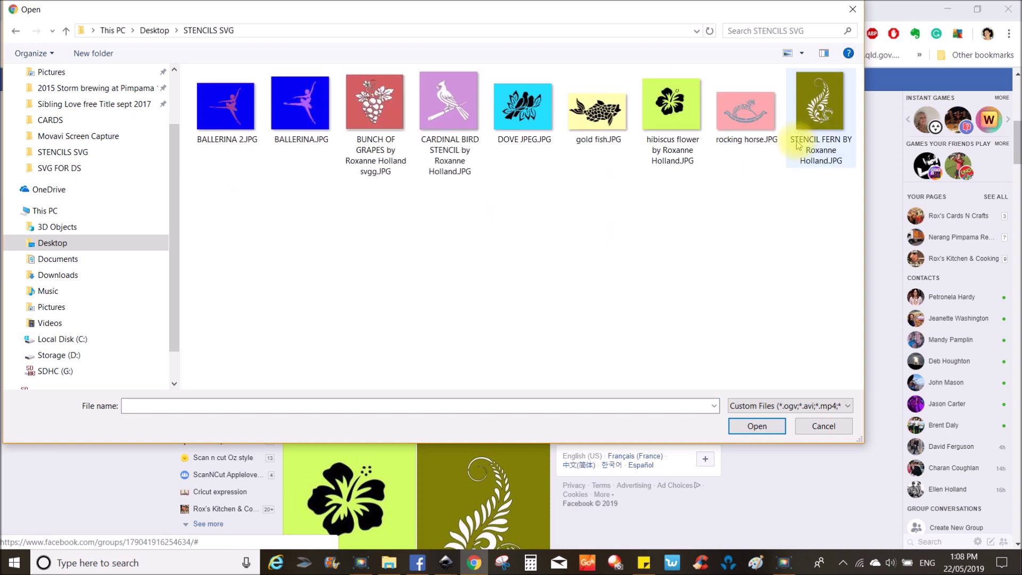
double_click(747, 118)
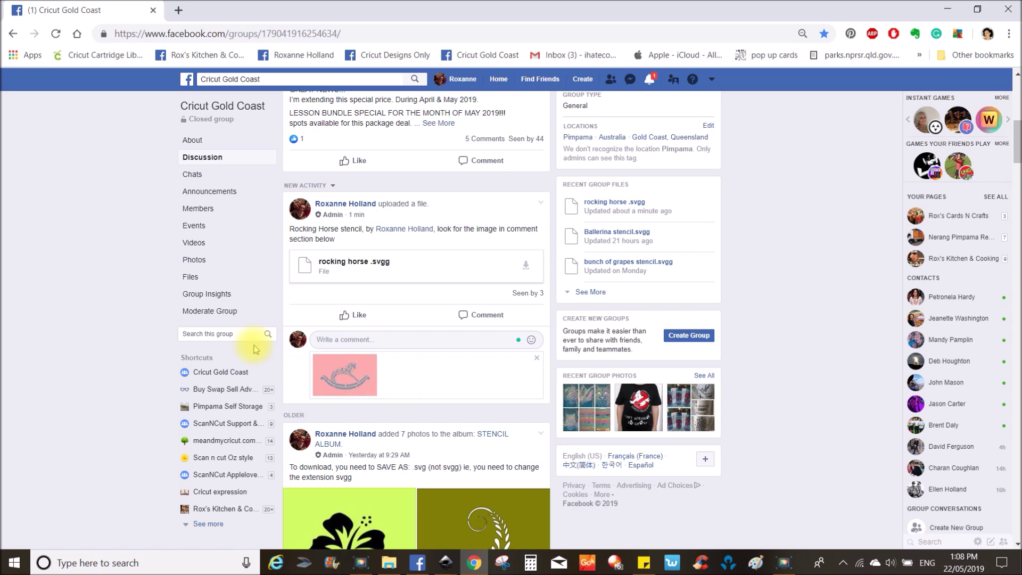
left_click(194, 260)
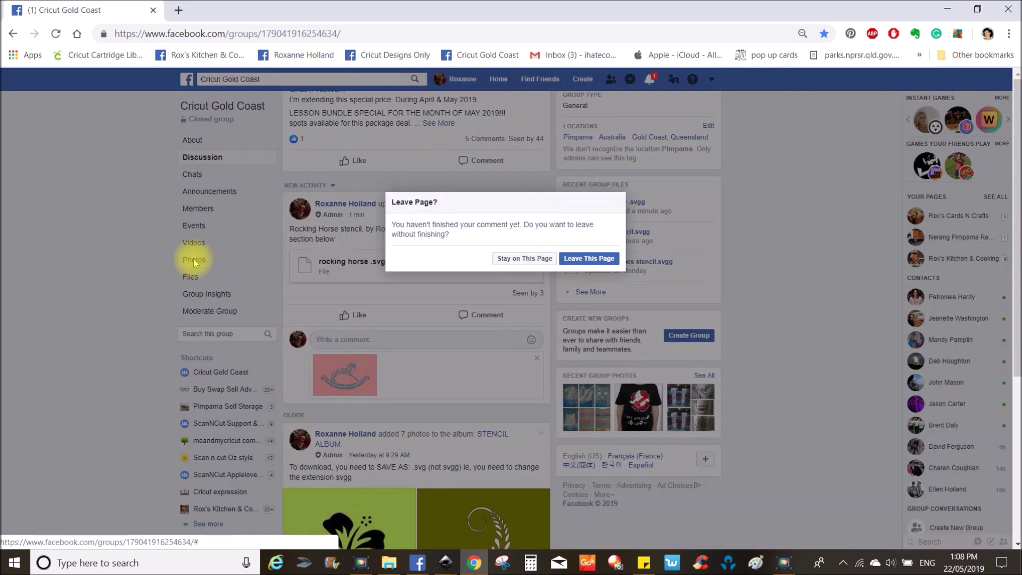
Step: Discard the unfinished comment, open the group's STENCIL ALBUM, and load rocking horse.JPG into it
left_click(585, 258)
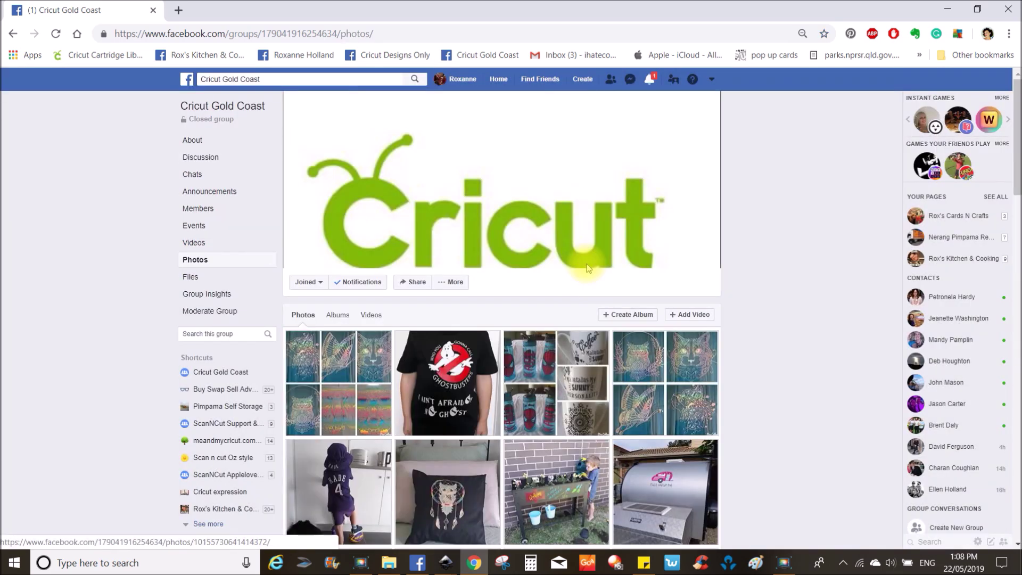
left_click(201, 263)
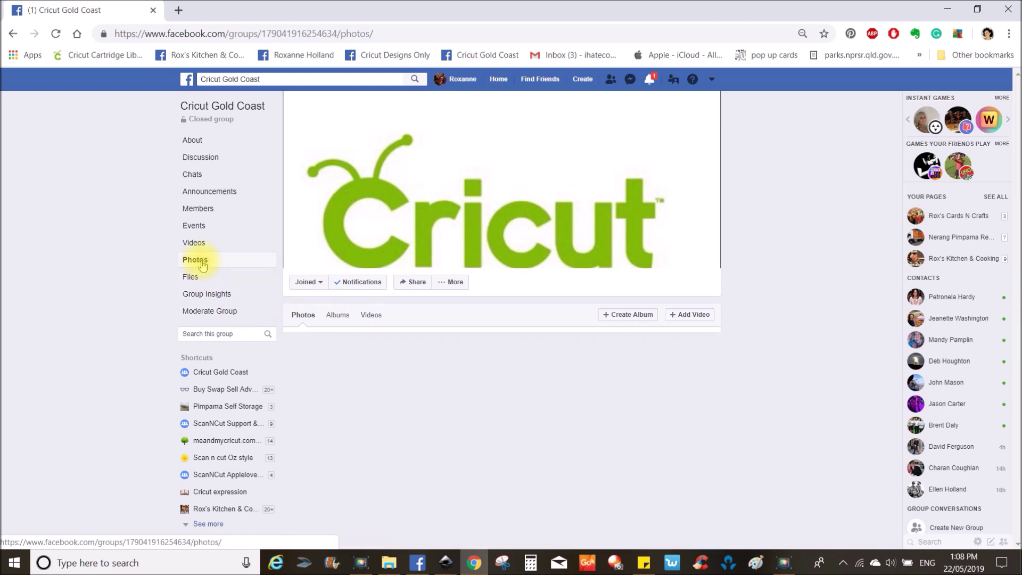
left_click(340, 315)
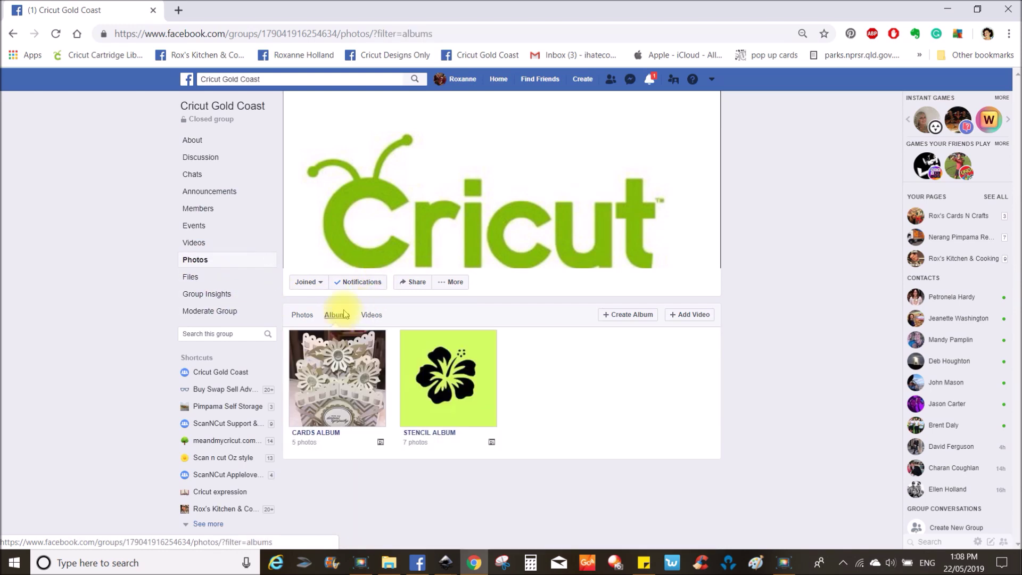
left_click(451, 393)
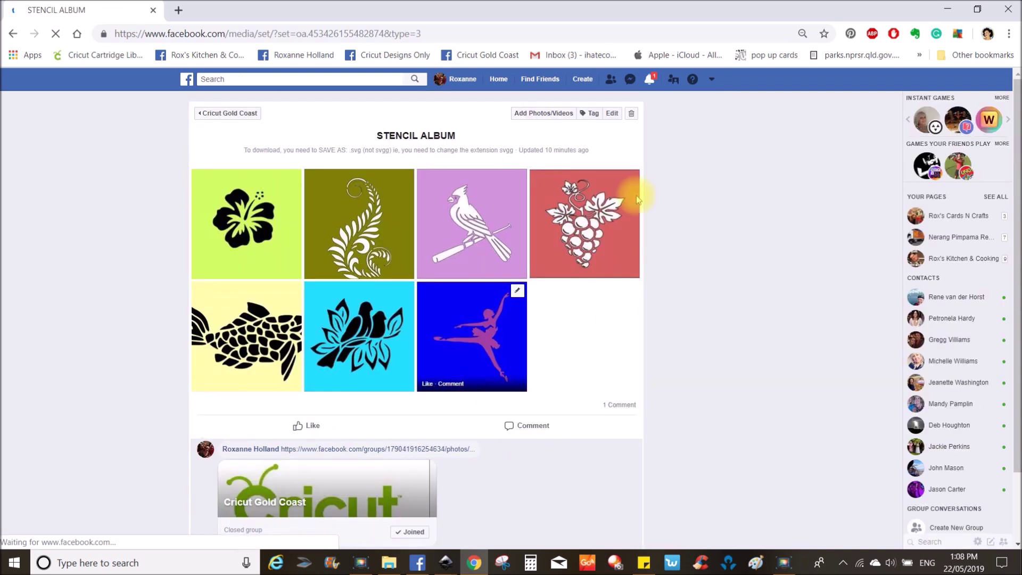
left_click(555, 111)
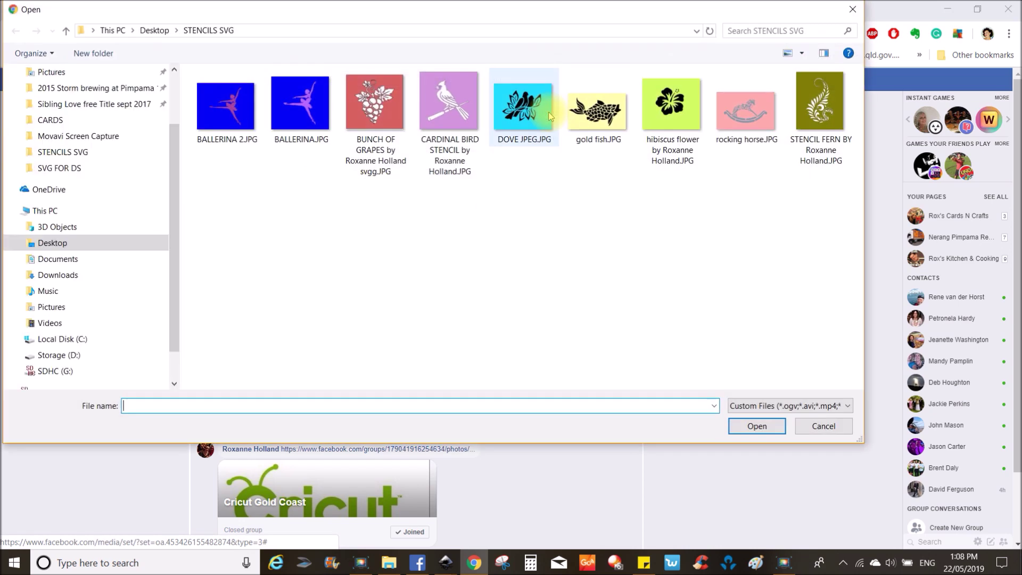
double_click(753, 122)
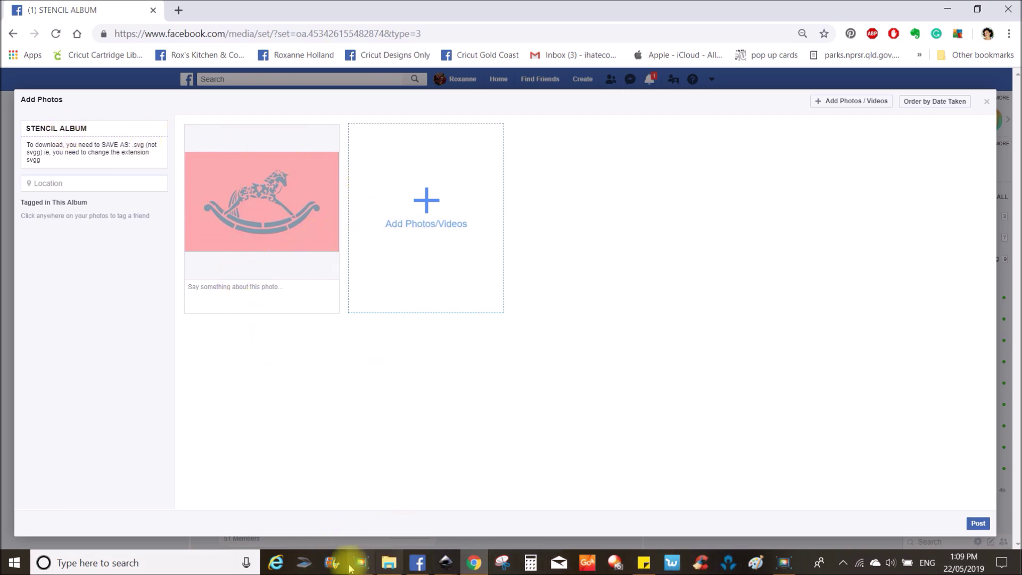
left_click(473, 564)
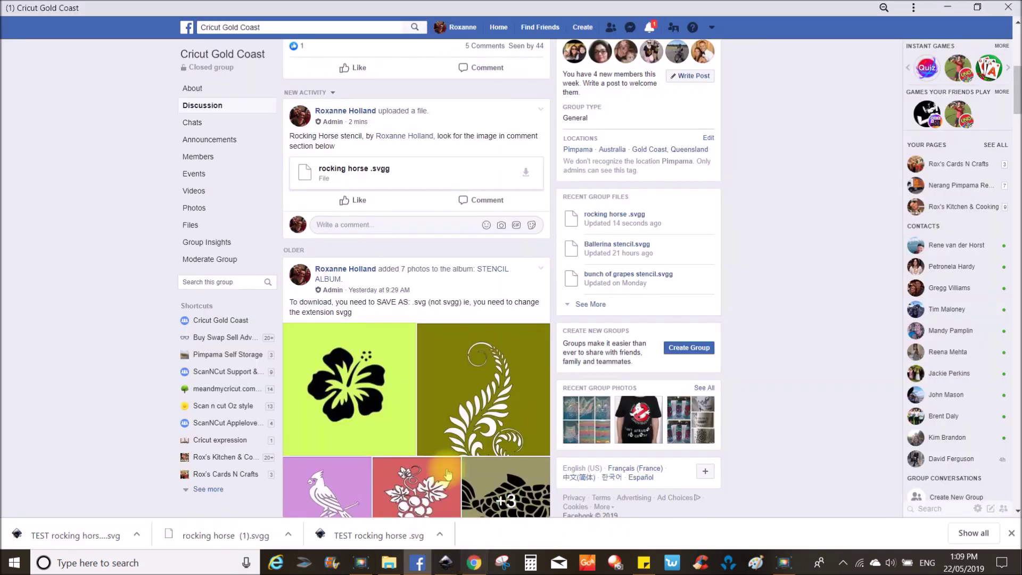
Step: Minimize the Facebook browser, the SVG FOR DS folder and both Inkscape windows to reveal Cricut Design Space
left_click(949, 6)
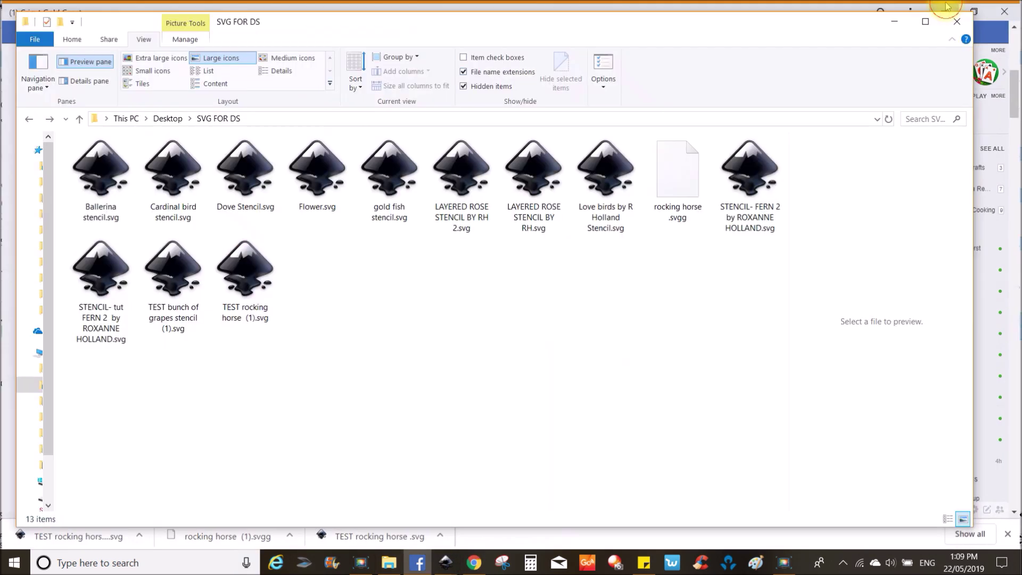
left_click(891, 22)
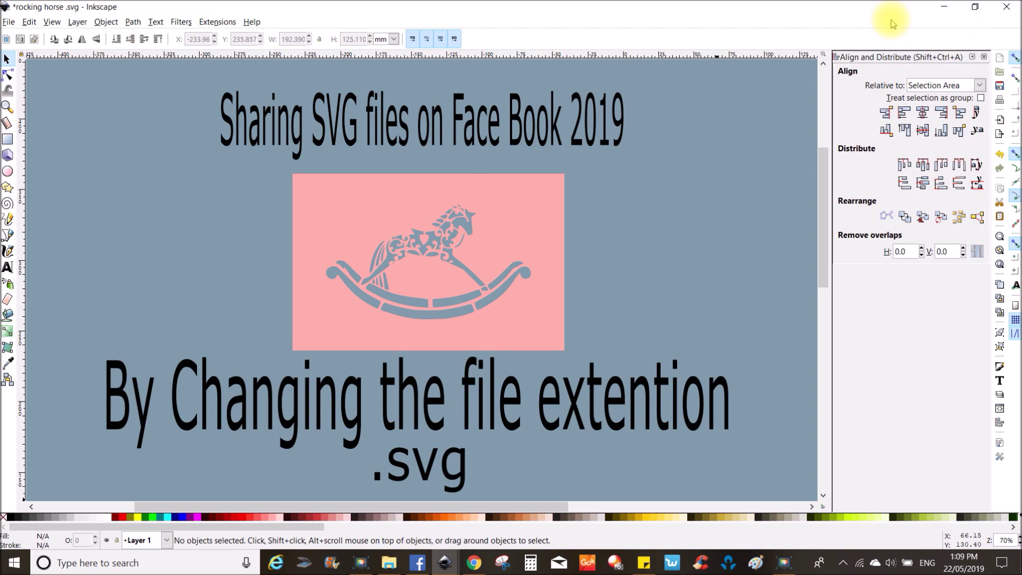
left_click(942, 9)
left_click(941, 7)
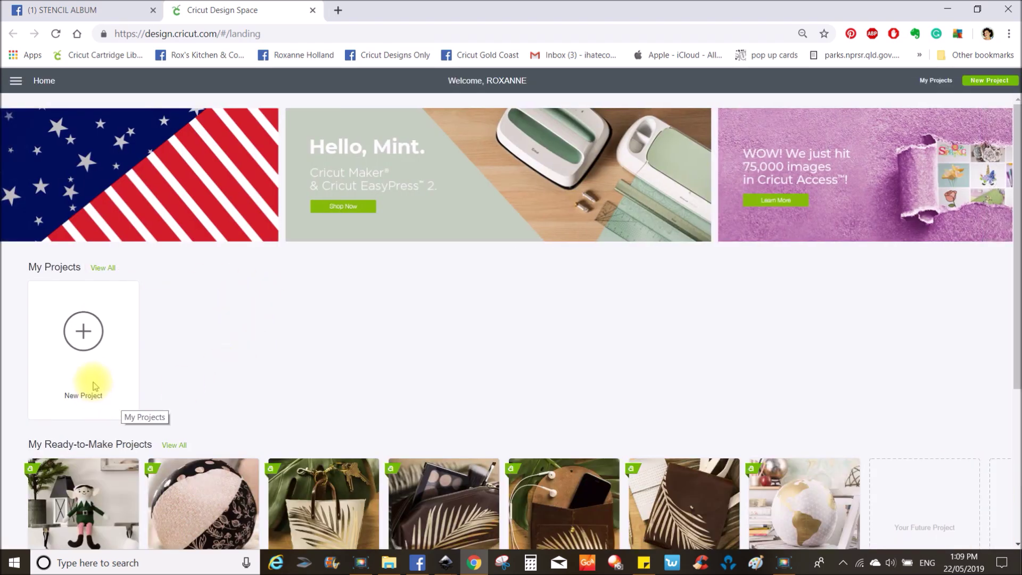
Step: In a new project, upload TEST rocking horse (1).svg from SVG FOR DS, save it and select it
left_click(92, 374)
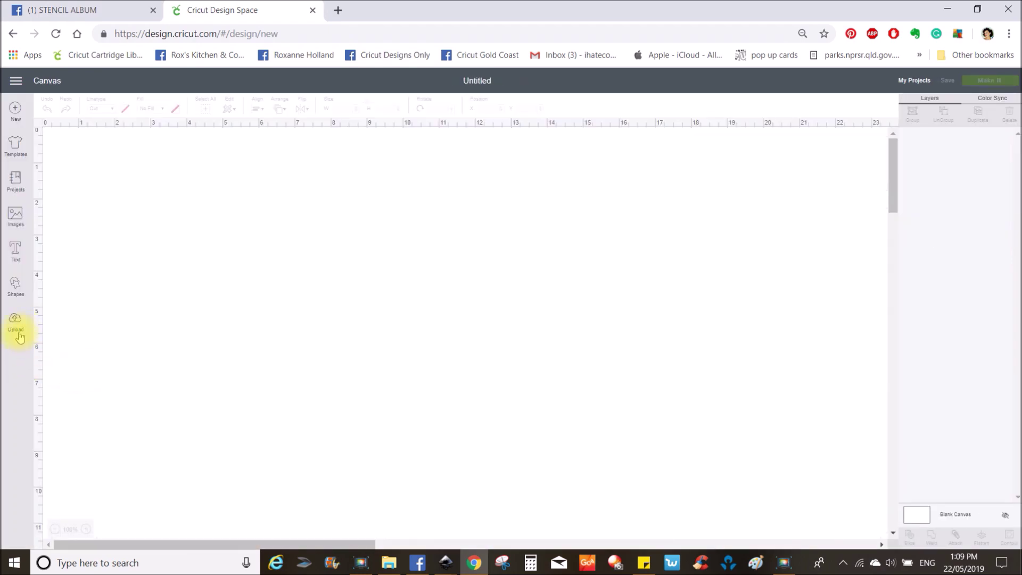
left_click(16, 322)
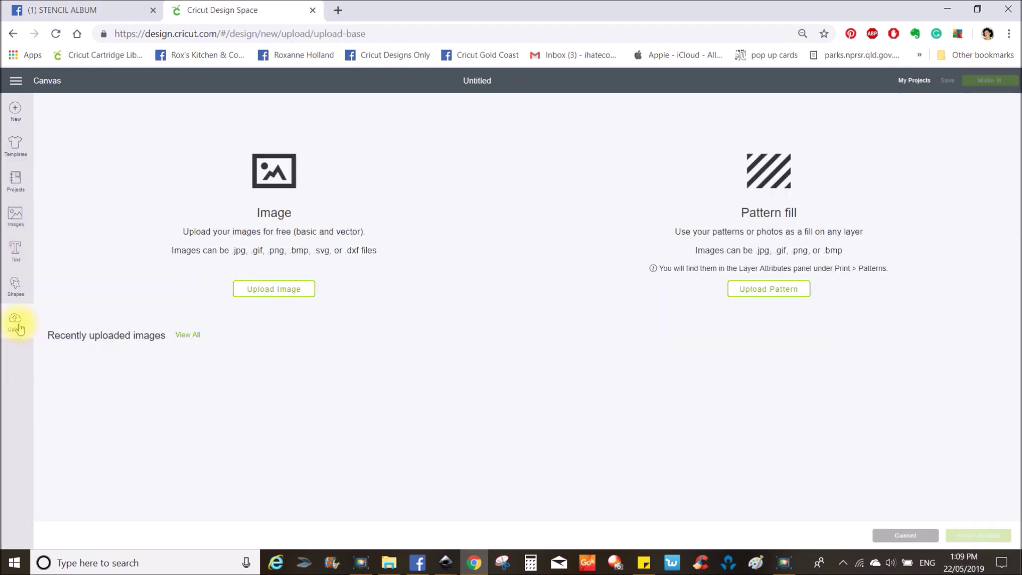
left_click(266, 292)
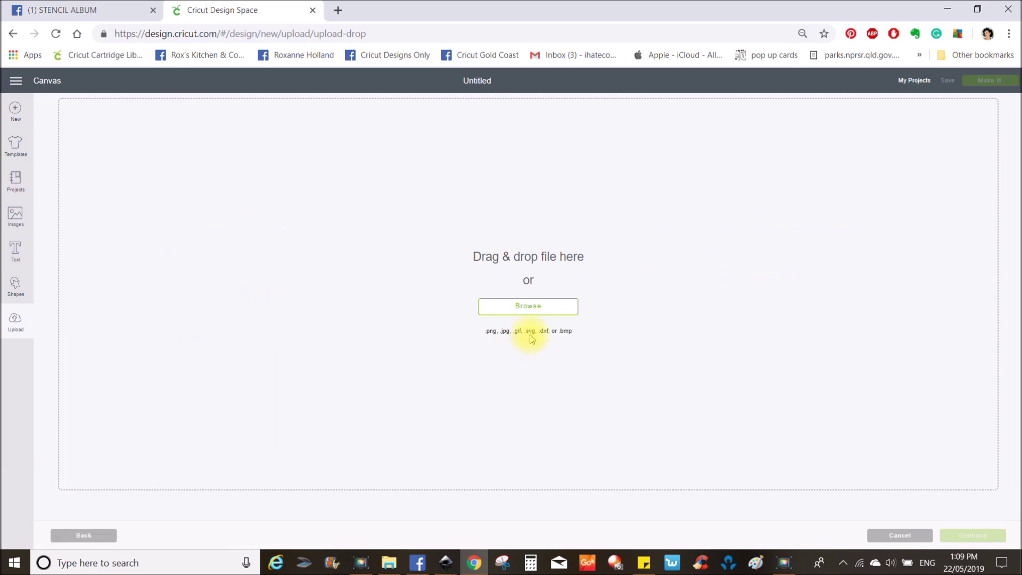
left_click(524, 308)
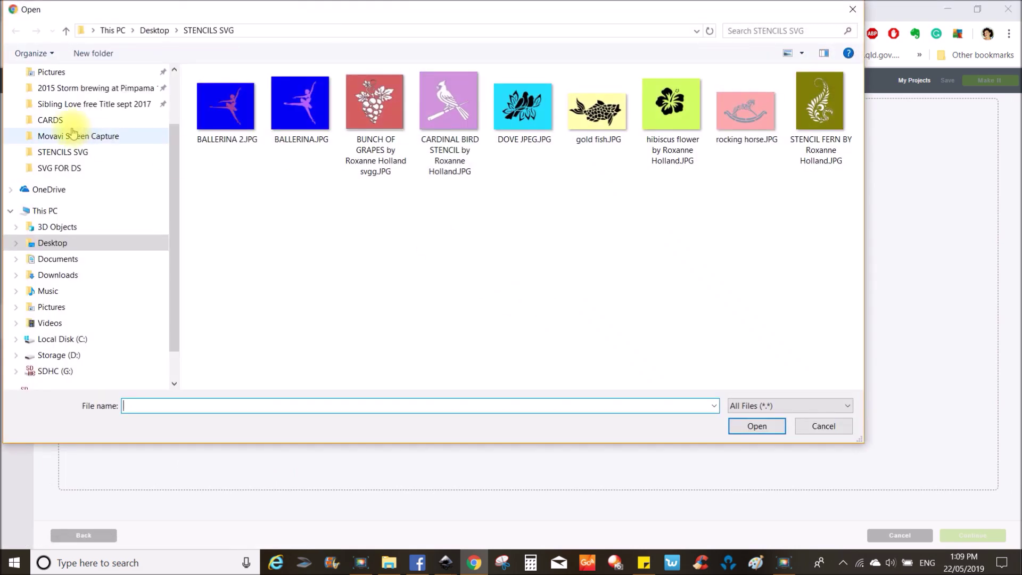
left_click(50, 170)
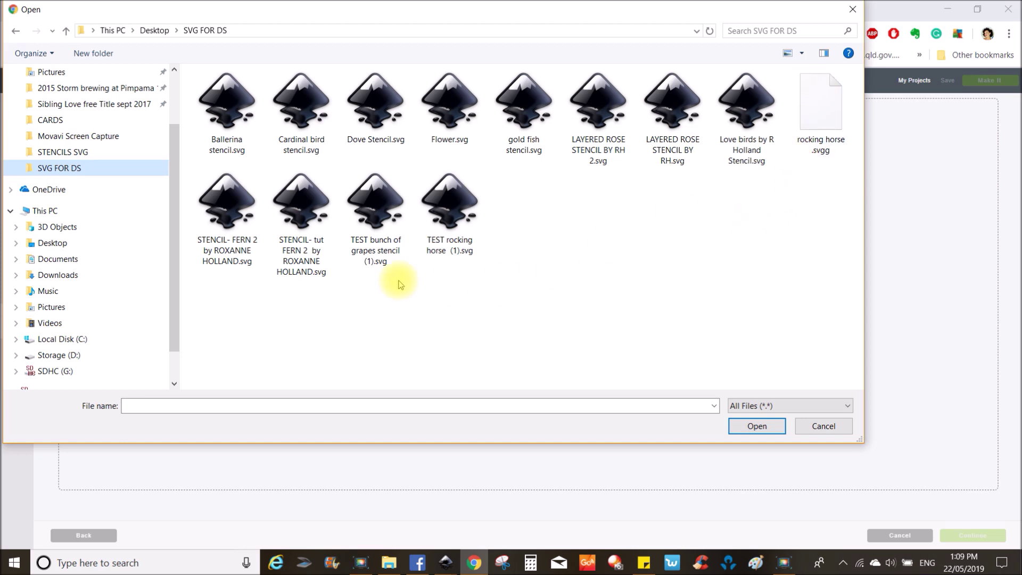
double_click(462, 223)
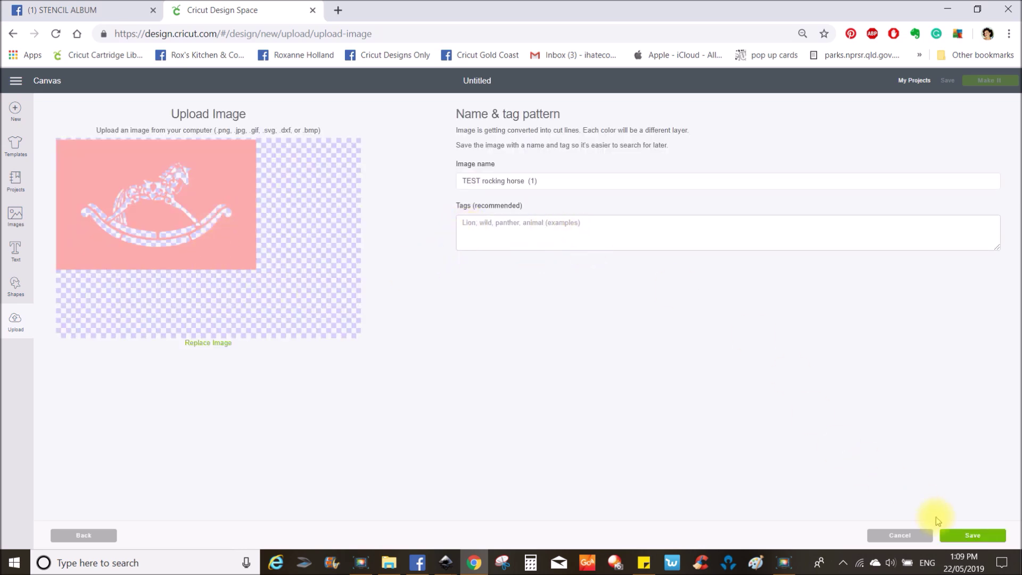
left_click(967, 541)
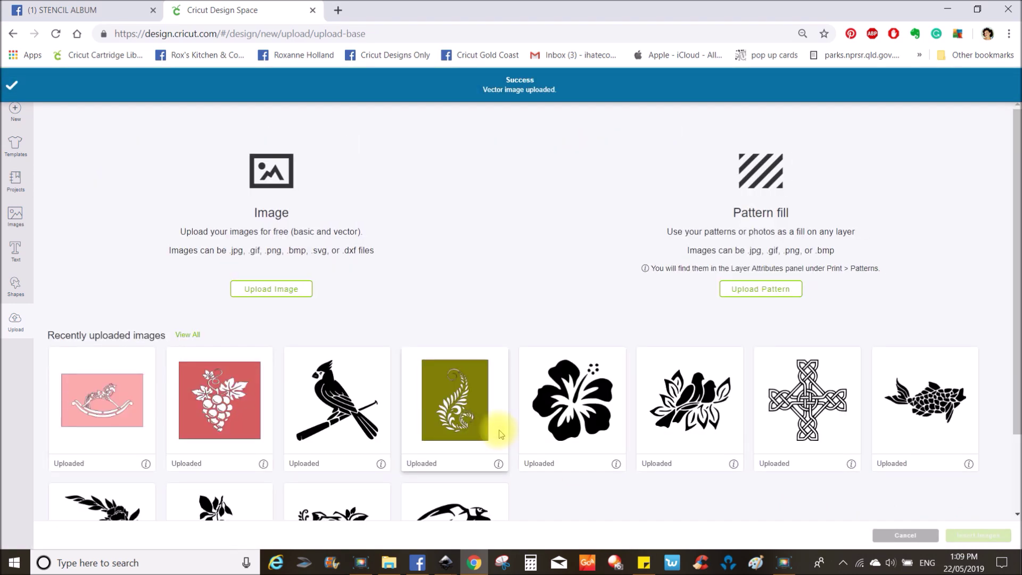
left_click(112, 410)
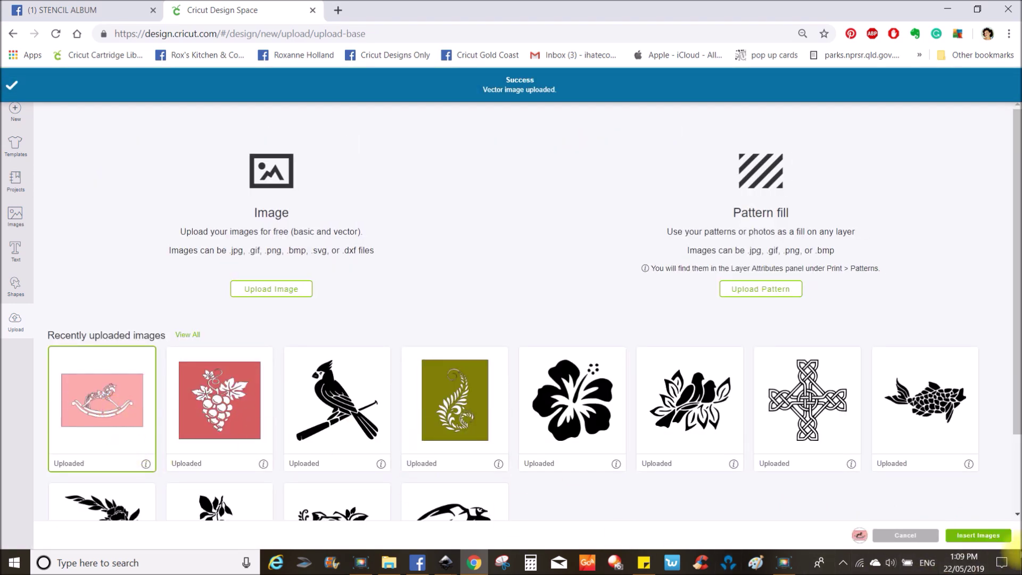
Step: Insert the rocking horse image, set its X position to 1 and nudge it into alignment
left_click(980, 535)
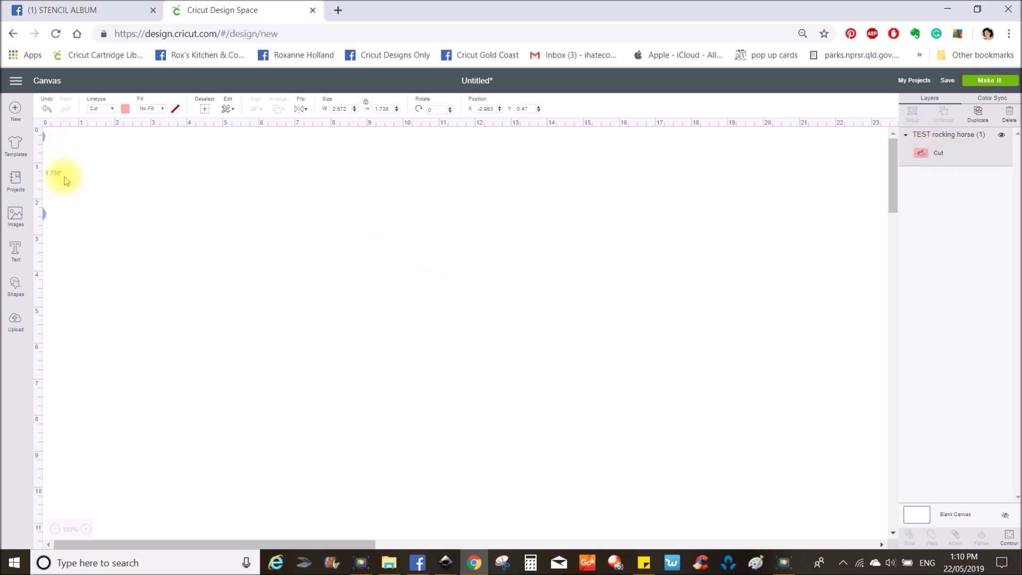
type("1")
key("Return")
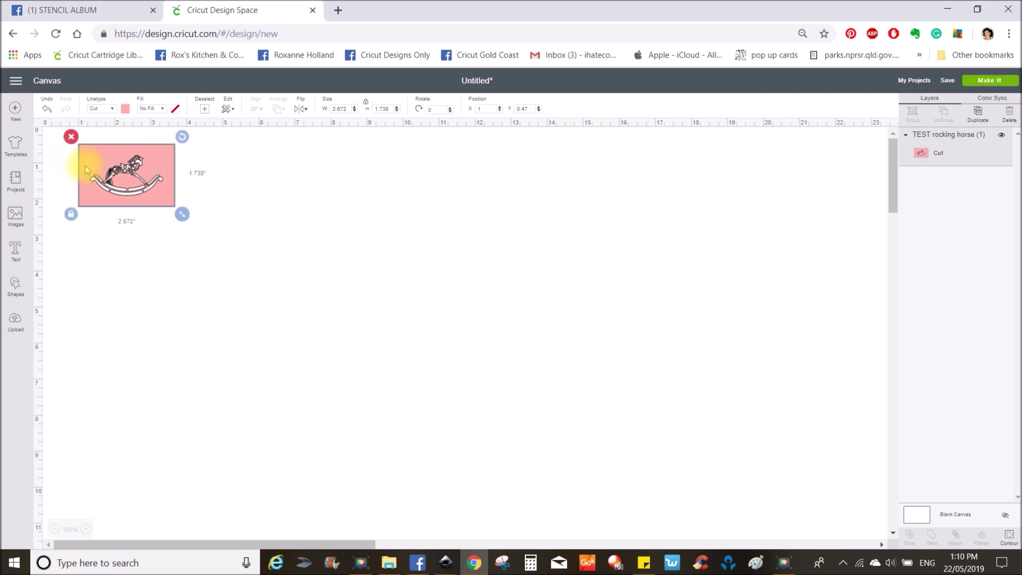
left_click_drag(97, 158, 62, 155)
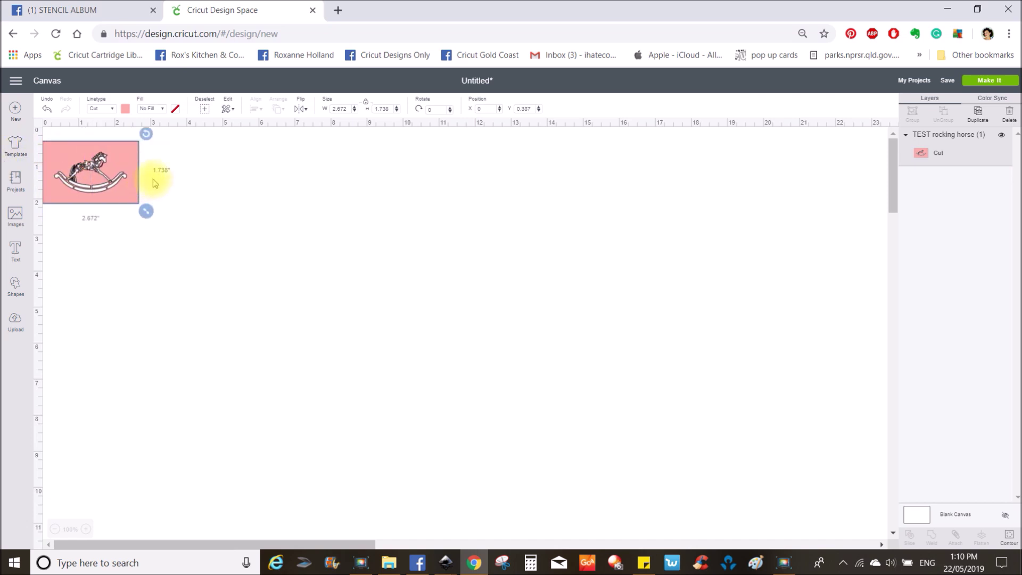
key("Down")
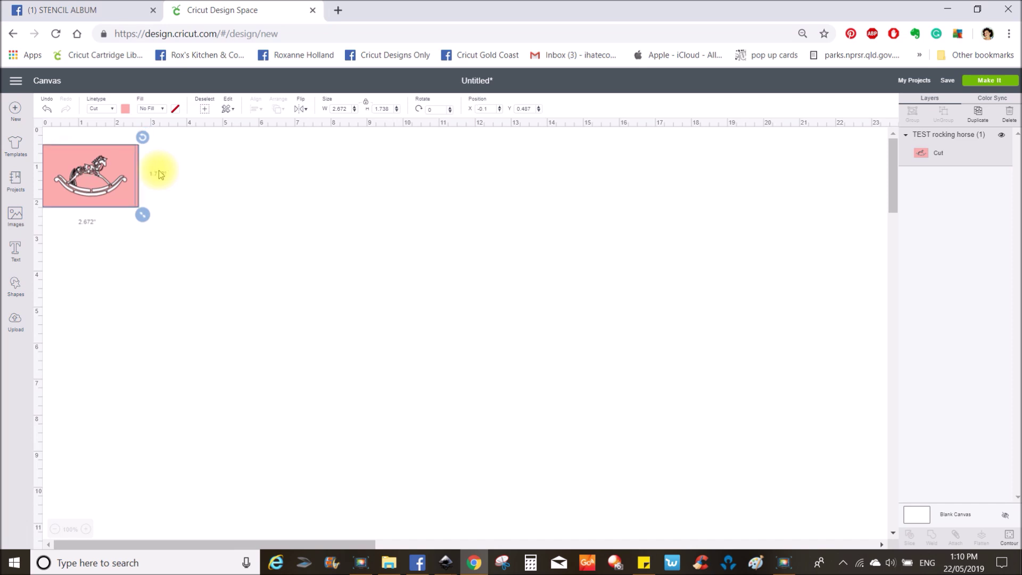
key("Left")
key("Left")
key("Left")
key("Right")
key("Right")
key("Right")
key("Right")
key("Right")
key("Left")
key("Left")
key("Left")
key("Right")
key("Right")
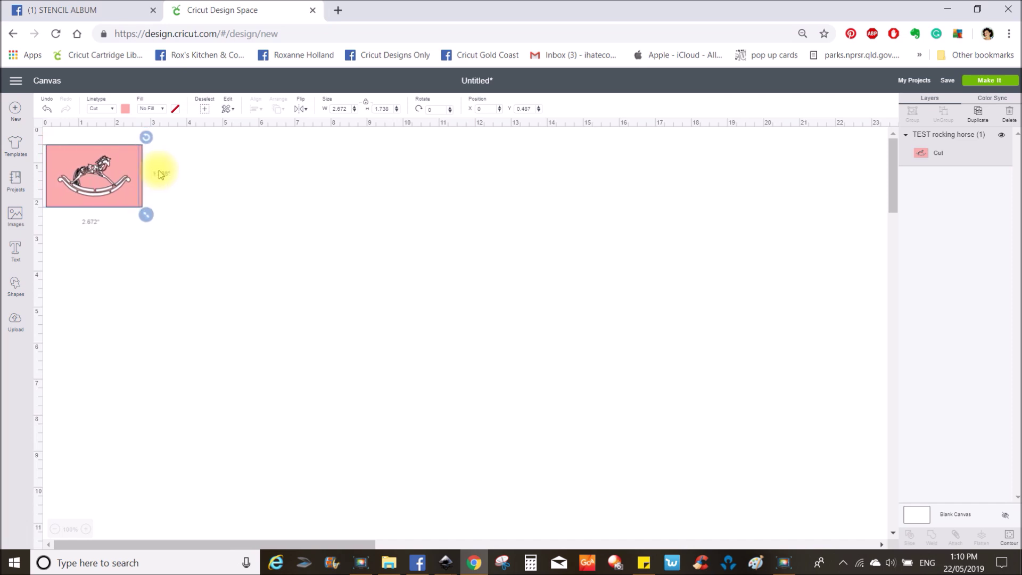
key("Left")
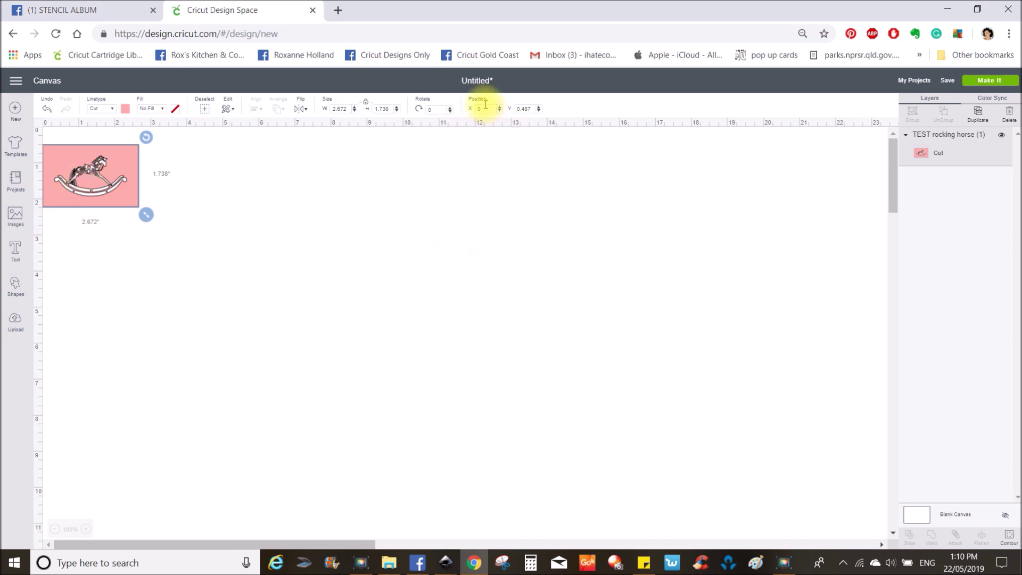
Step: Set the horse's Y position to 0, then drag it to X 4.014, Y 1.583
left_click(482, 111)
double_click(526, 109)
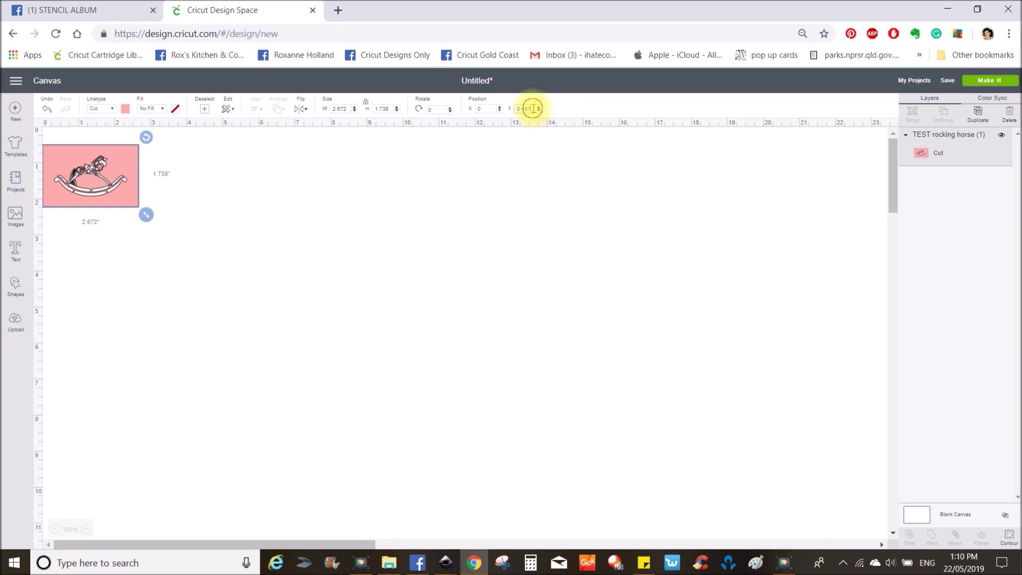
type("0")
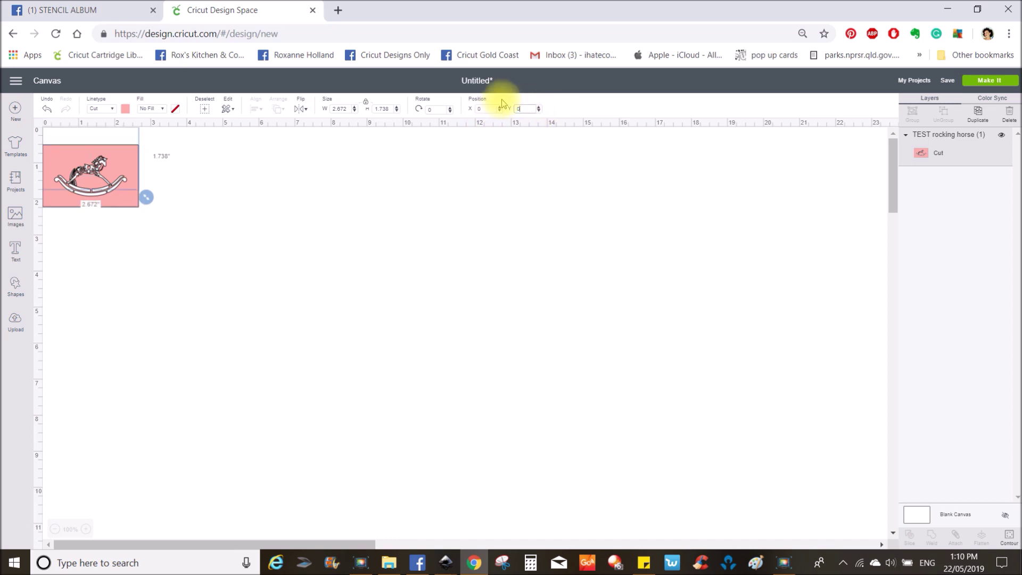
left_click_drag(113, 167, 255, 224)
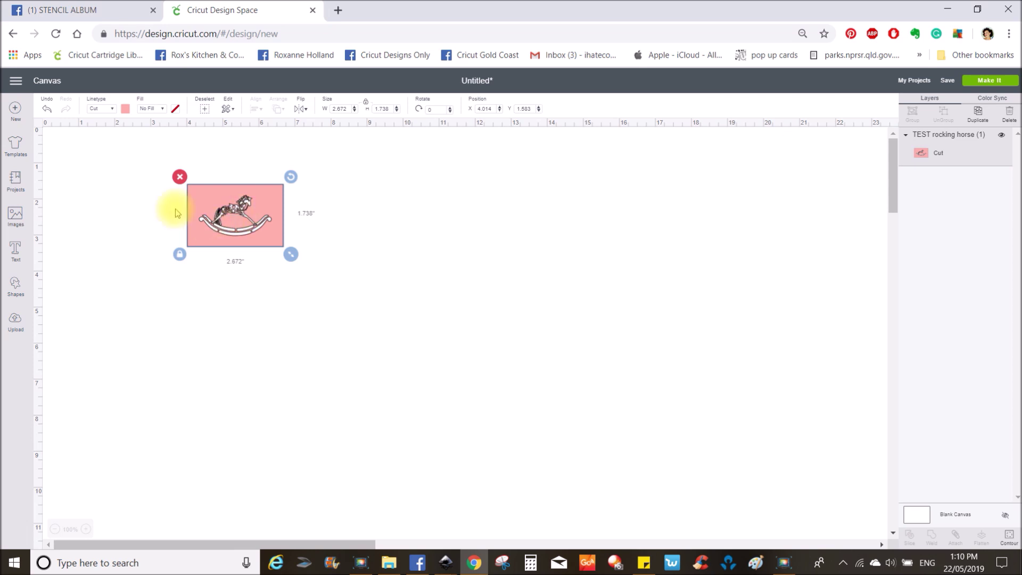
Step: Save the project as 'rOCKIN hORSE STENCIL', correcting the missing space in the name
left_click(948, 81)
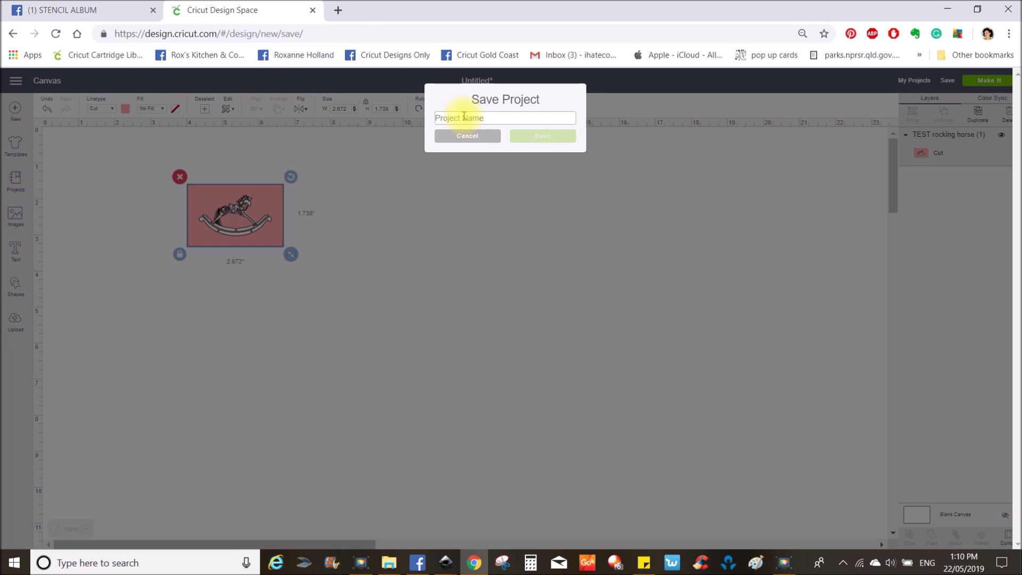
type("rOCK")
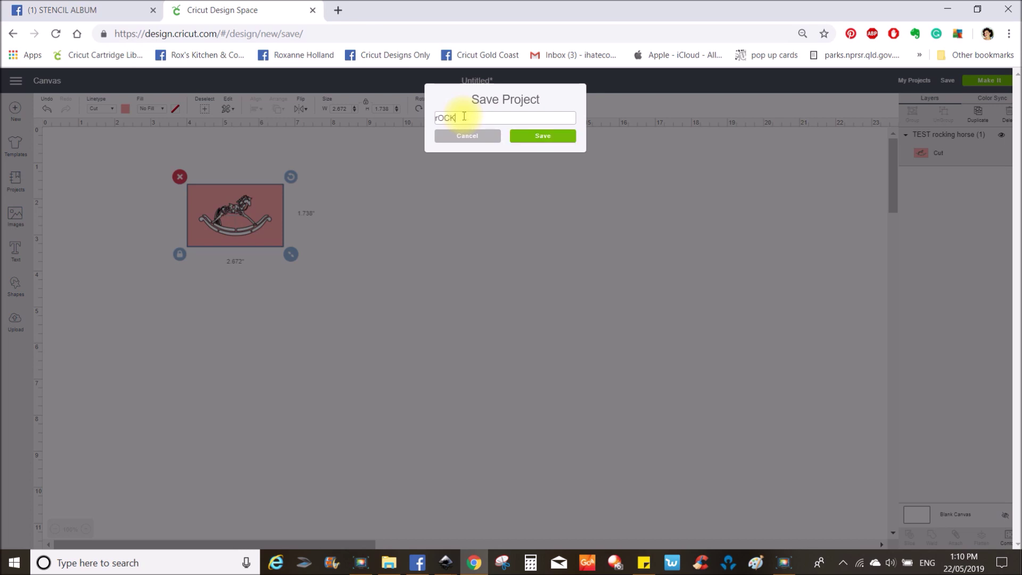
type("INhORSE STENCIL")
left_click(464, 117)
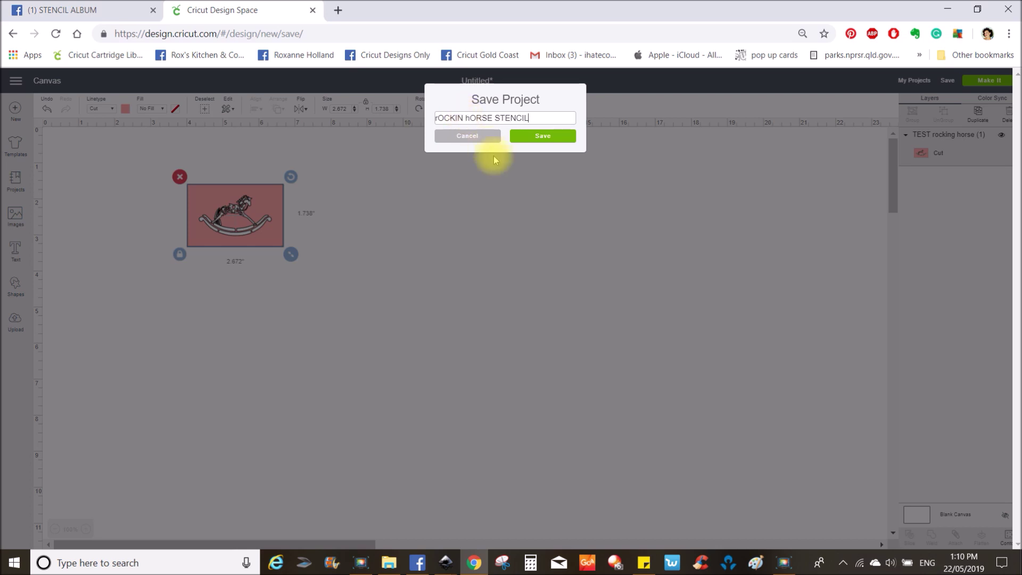
left_click(530, 137)
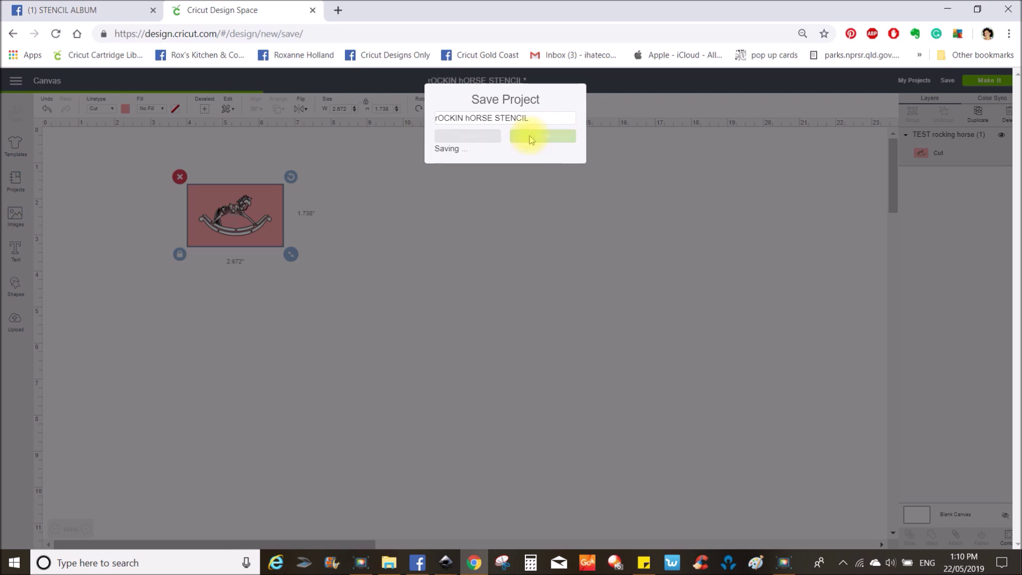